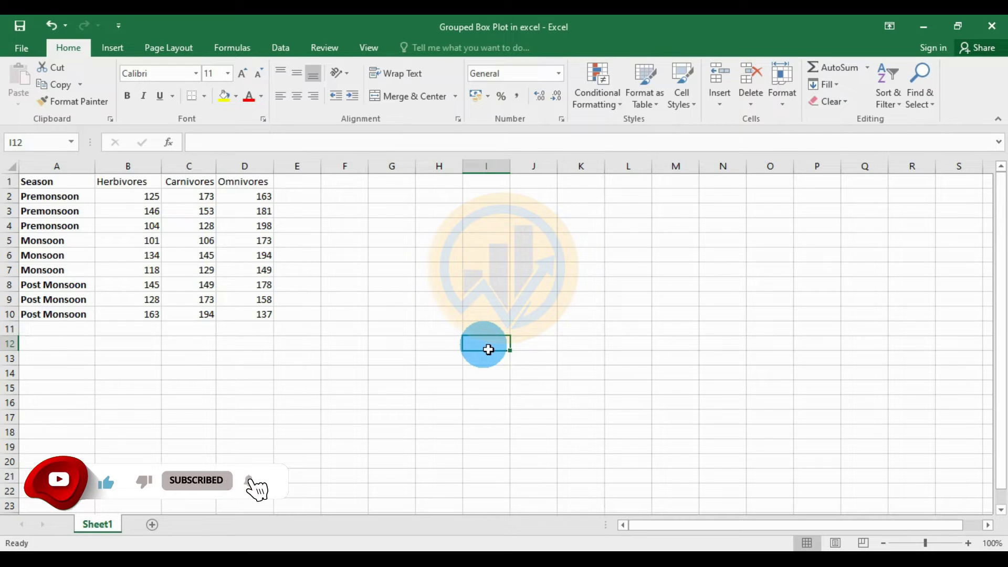
Step: Highlight the season data, the Premonsoon rows and the Herbivores, Carnivores, Omnivores headers
drag(40, 182, 200, 313)
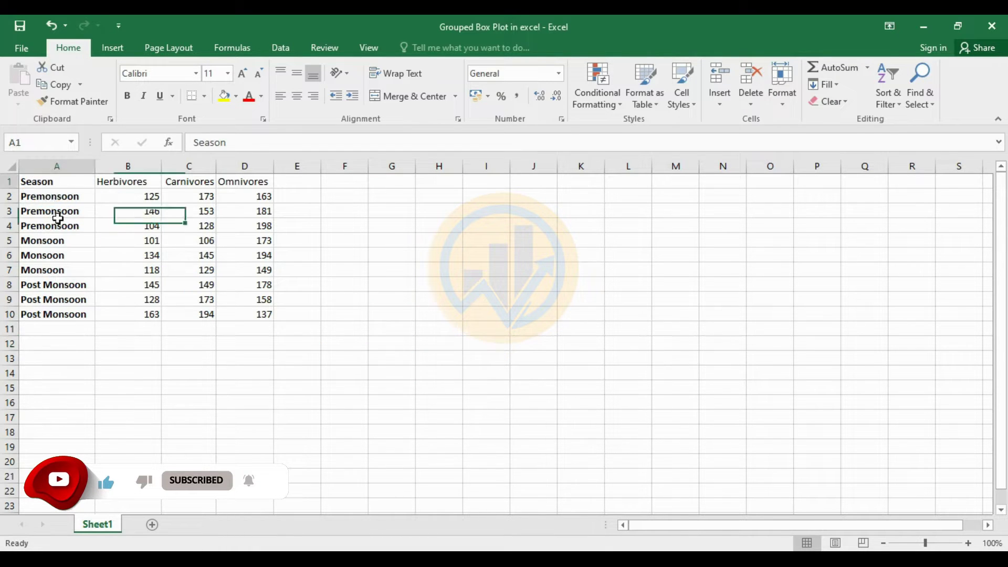
drag(55, 197, 58, 314)
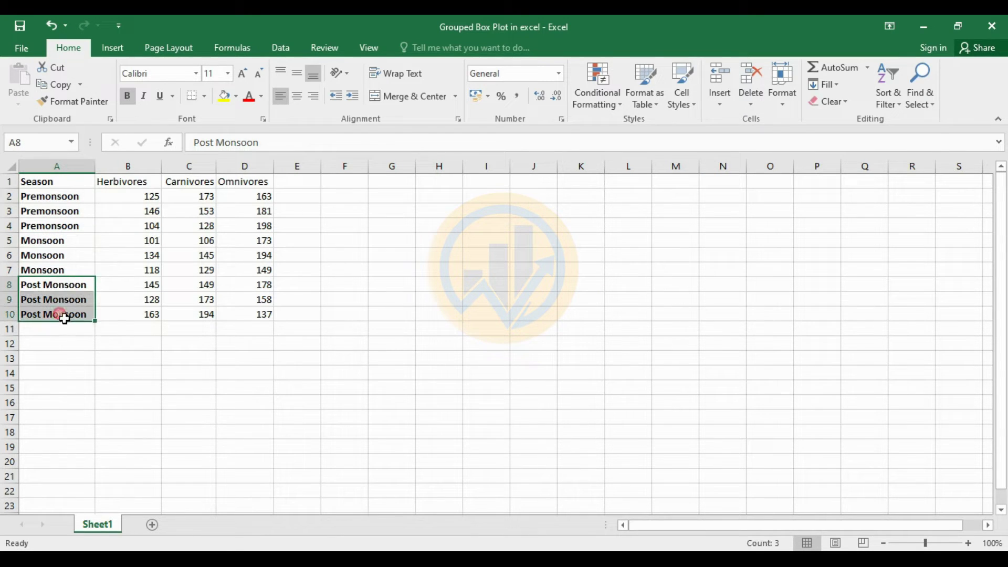
click(120, 187)
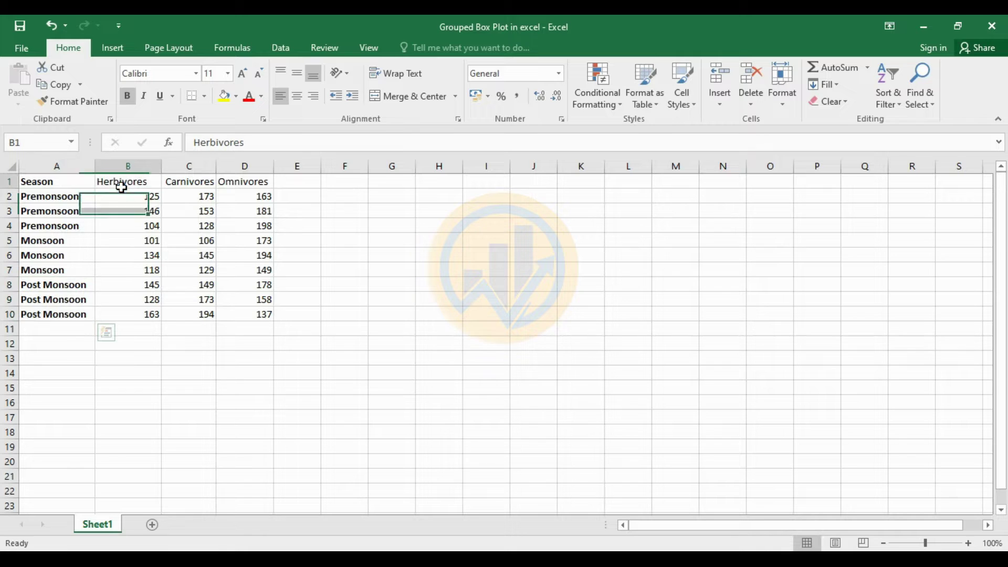
click(194, 185)
click(240, 180)
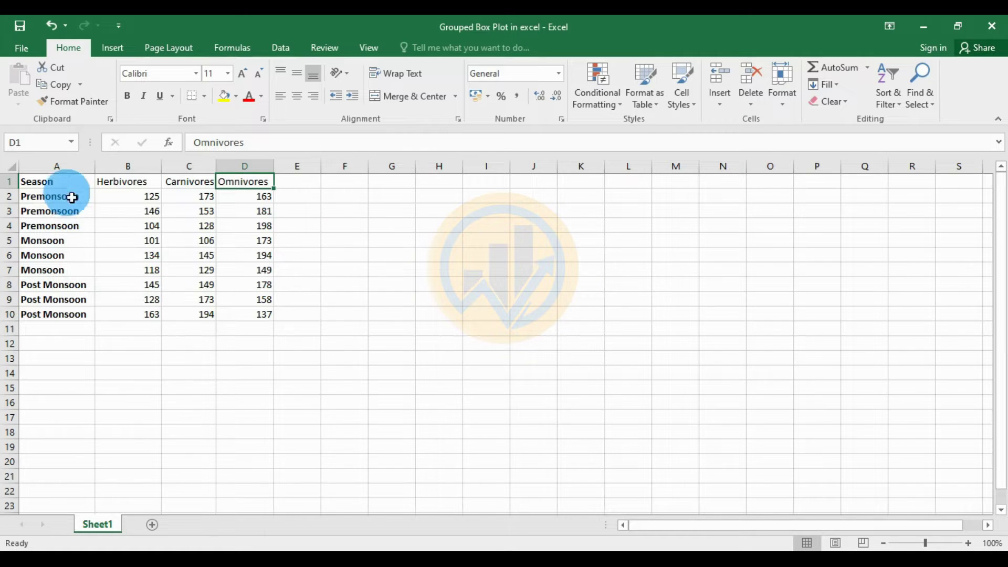
Step: Insert a Box and Whisker statistic chart from the data table A1:D10
mouse_move(84, 181)
mouse_down()
mouse_move(99, 272)
mouse_move(250, 317)
mouse_up()
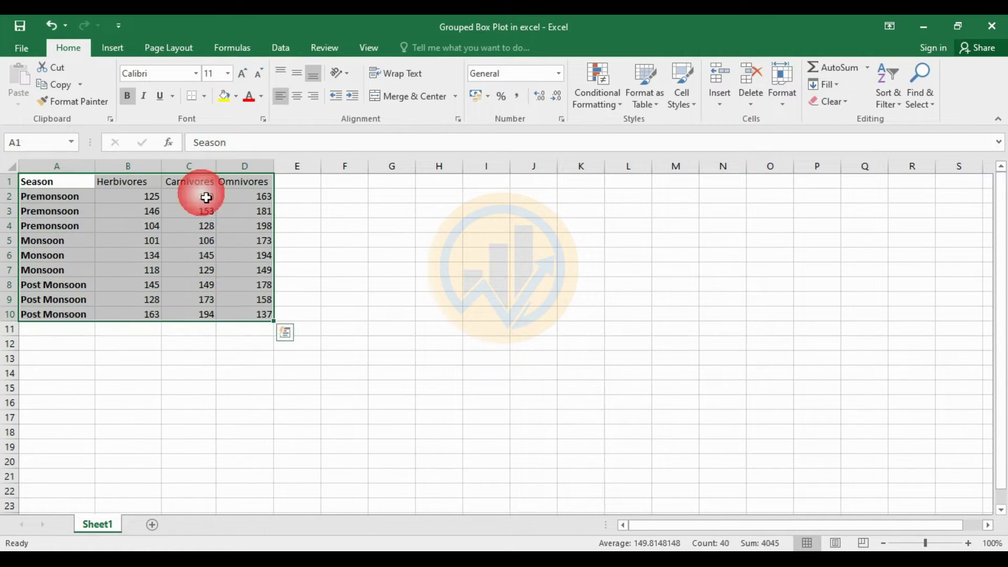
click(113, 48)
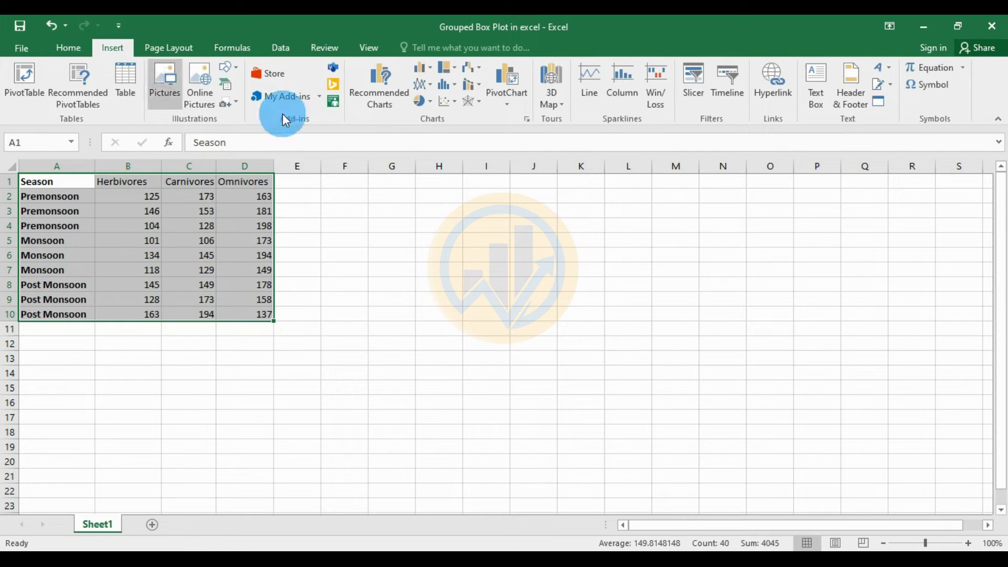
click(455, 85)
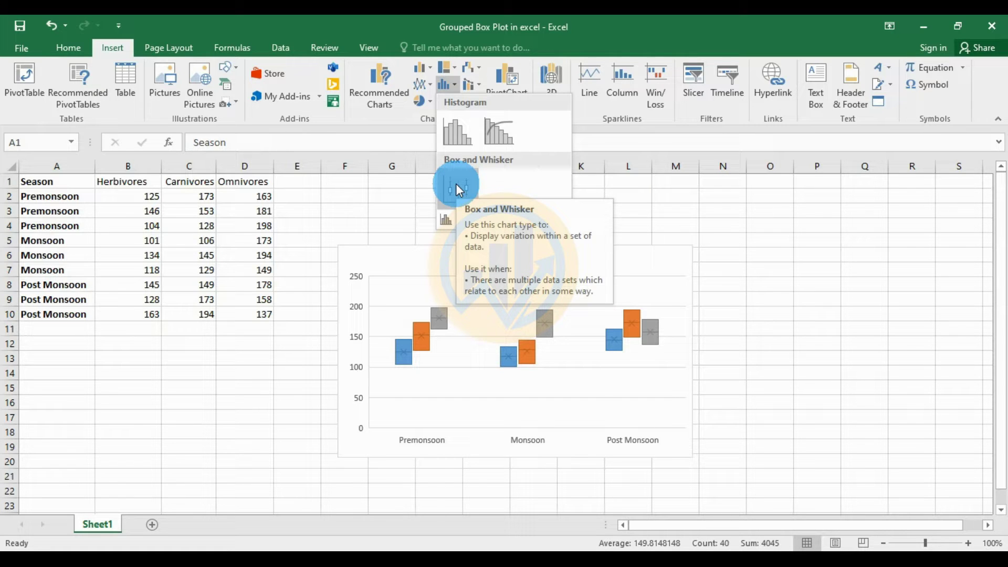
click(457, 187)
Step: Move the chart beside the data table and enlarge it down toward row 21
drag(603, 267, 563, 237)
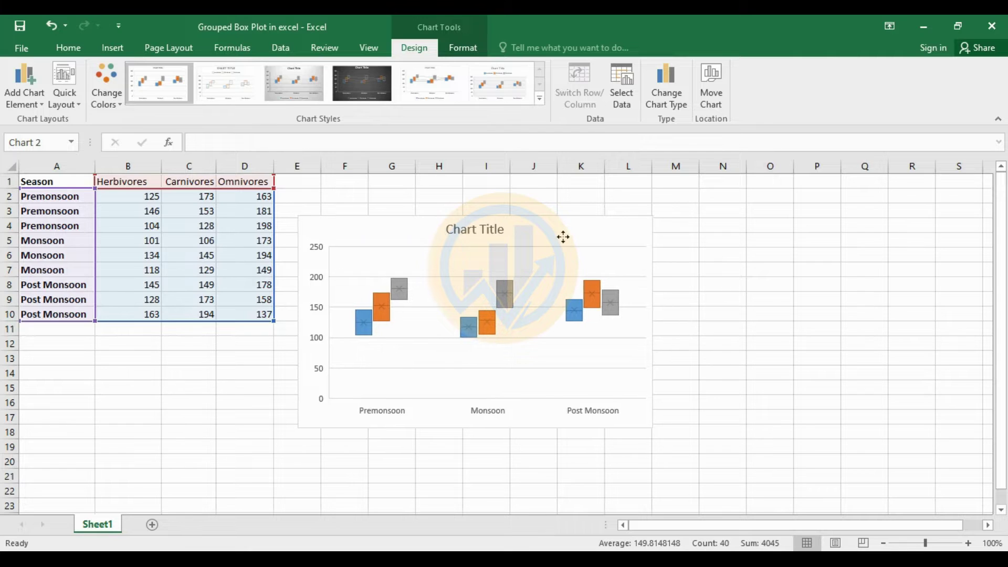
drag(563, 238, 564, 239)
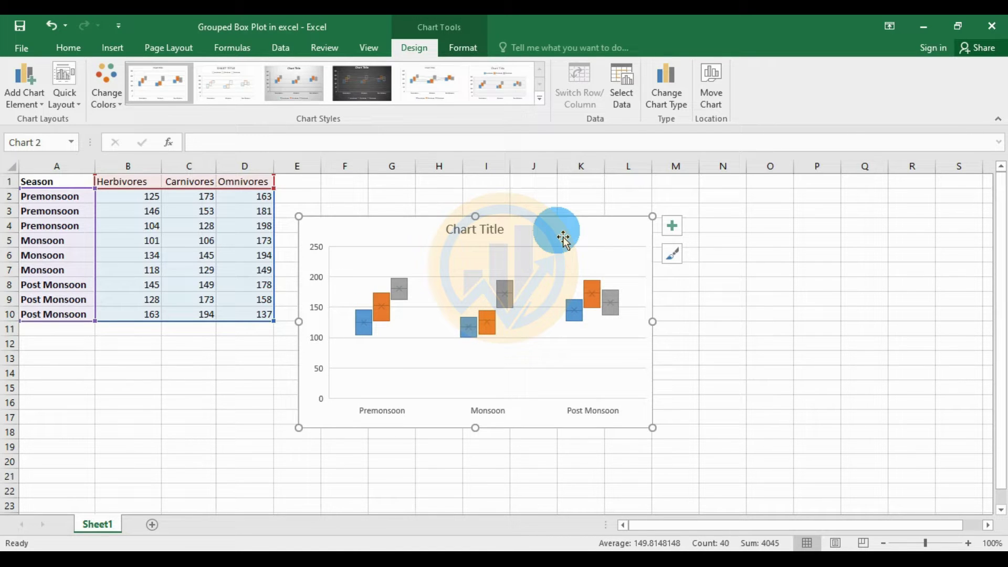
drag(653, 428, 738, 478)
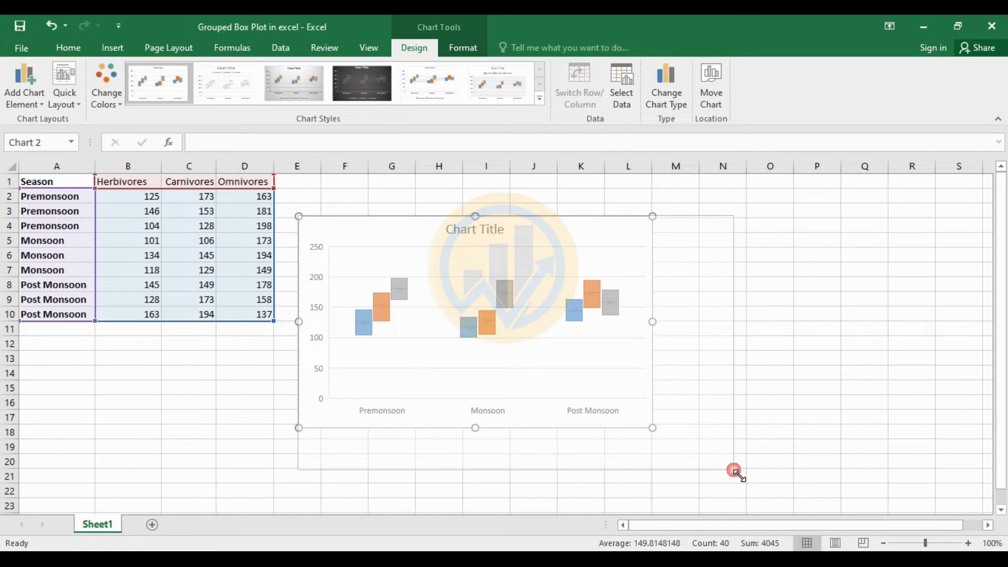
drag(738, 478, 734, 469)
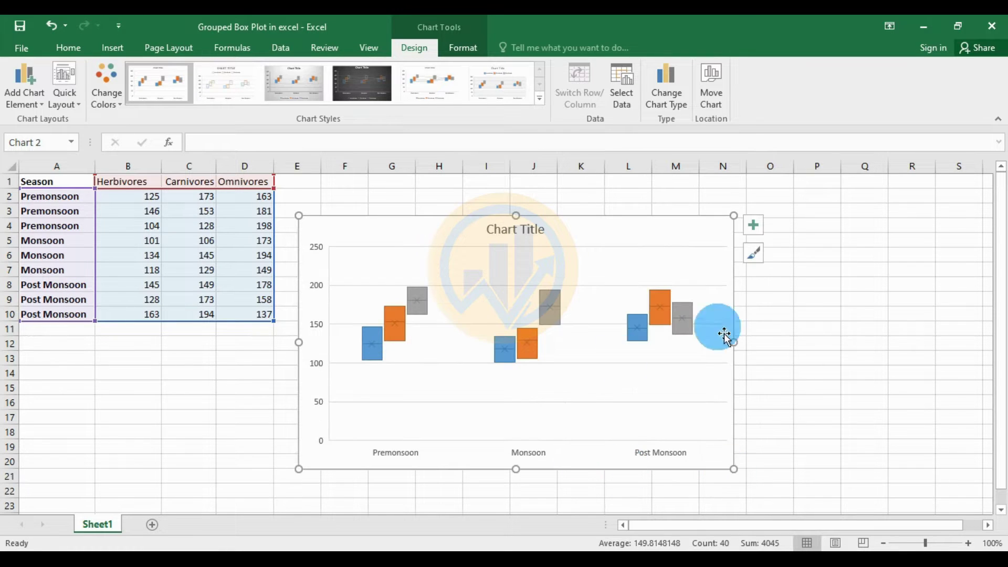
Step: Turn off the chart gridlines and set the legend position to Bottom
click(750, 227)
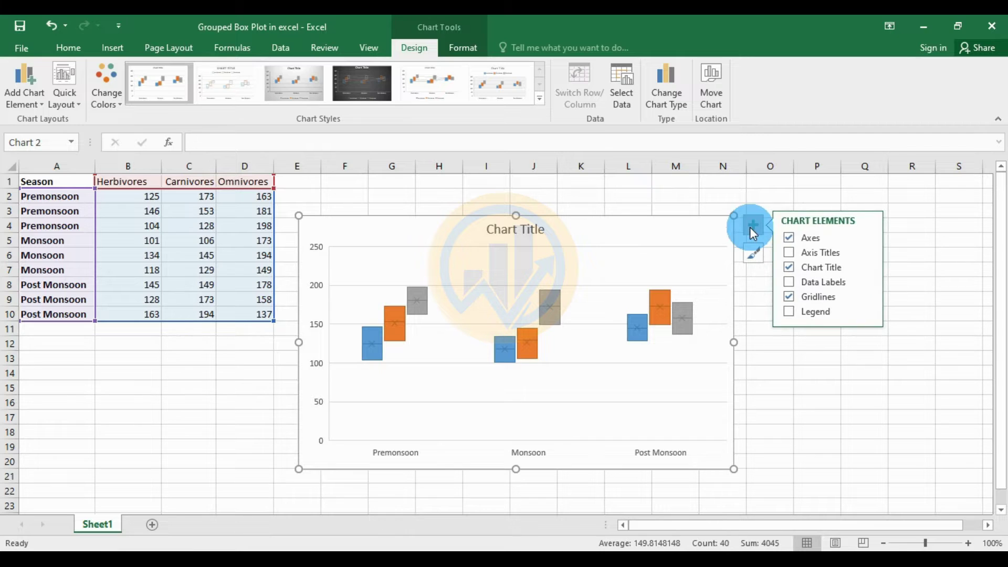
click(790, 301)
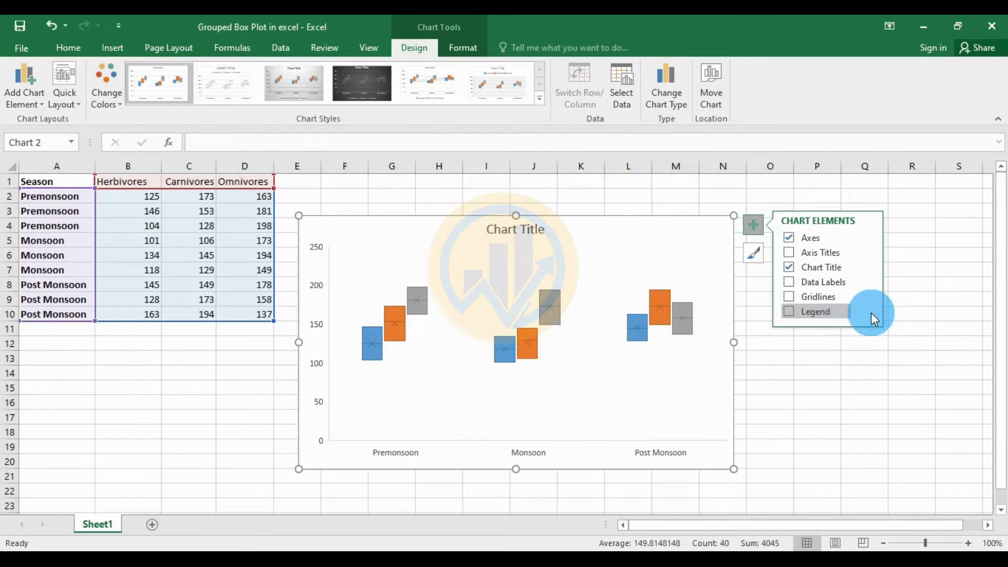
click(867, 313)
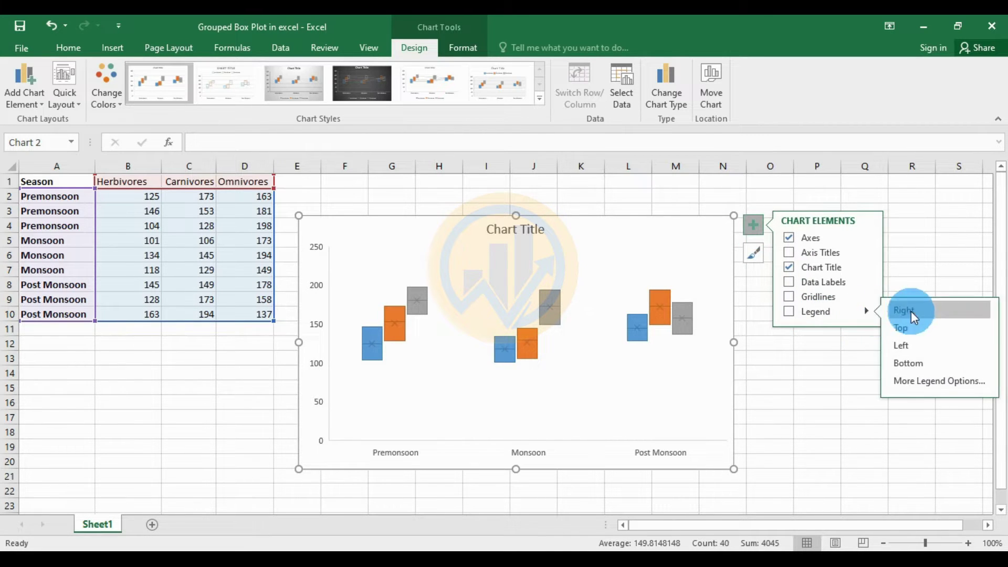
click(916, 364)
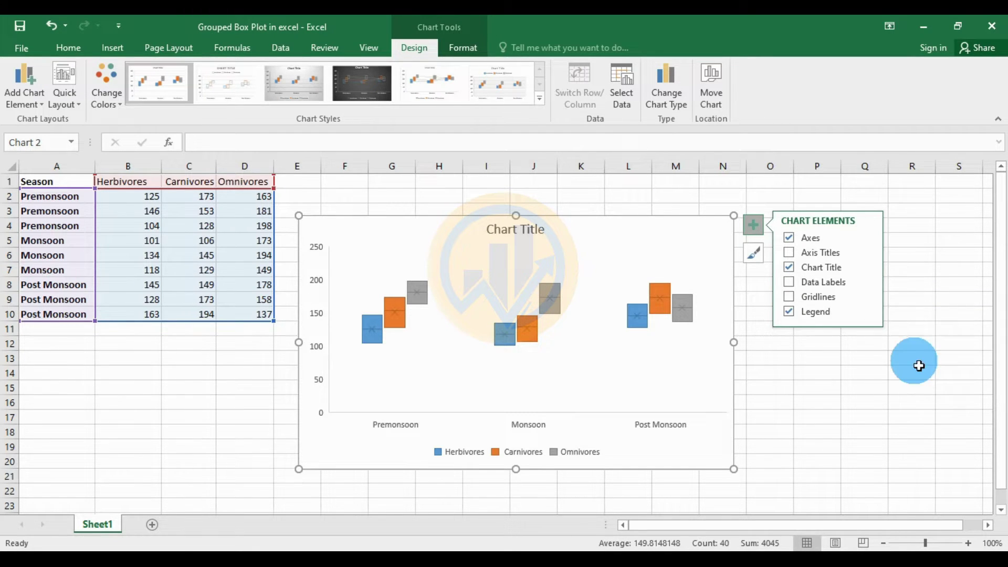
click(633, 252)
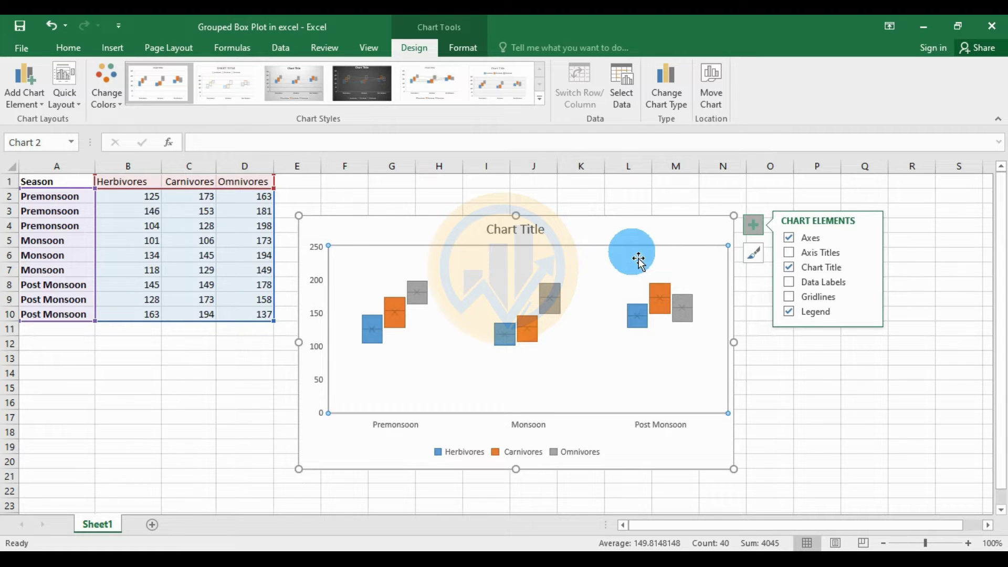
click(788, 344)
click(698, 265)
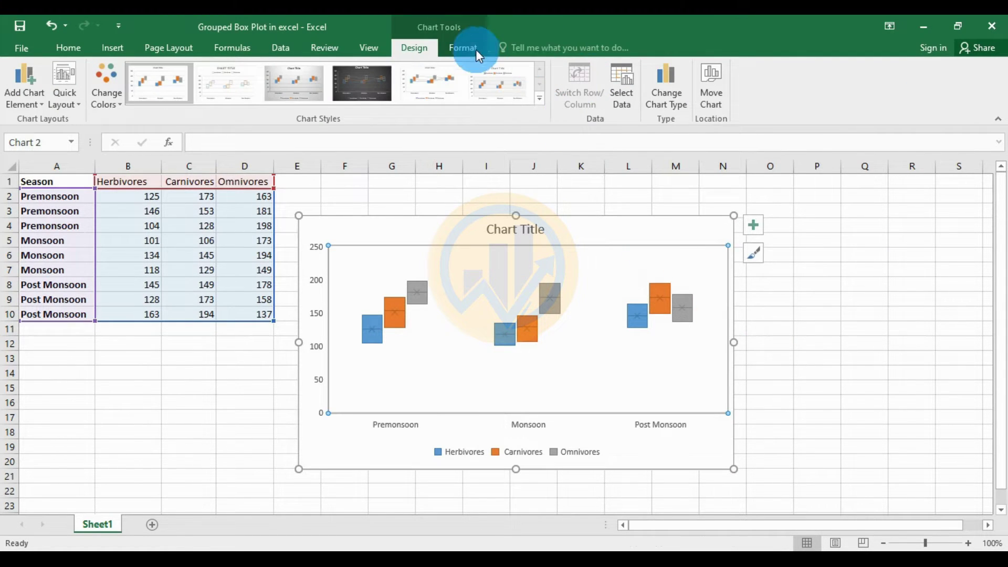
Step: Open the plot area format pane, shift the chart up-left and enlarge it slightly
click(461, 46)
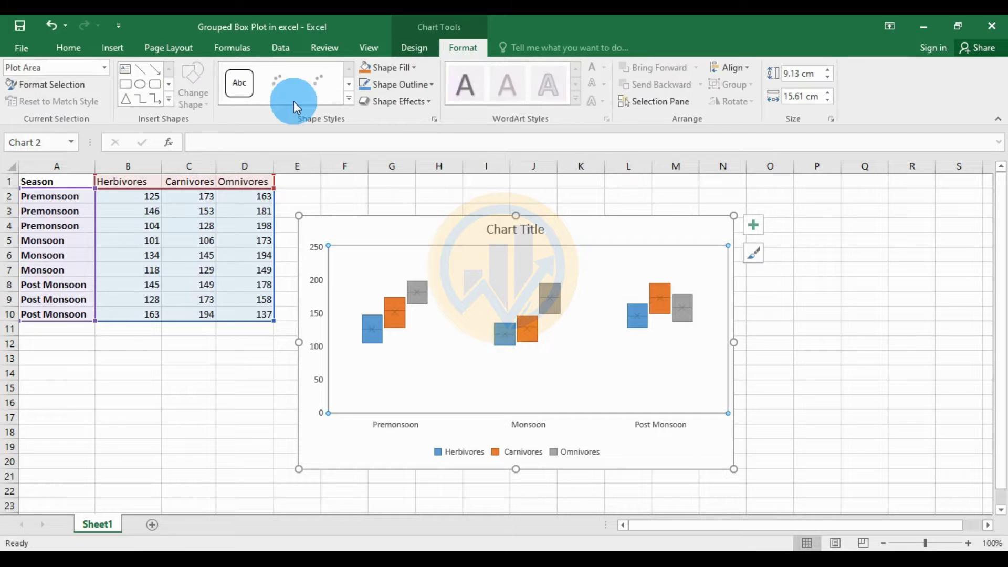
click(50, 85)
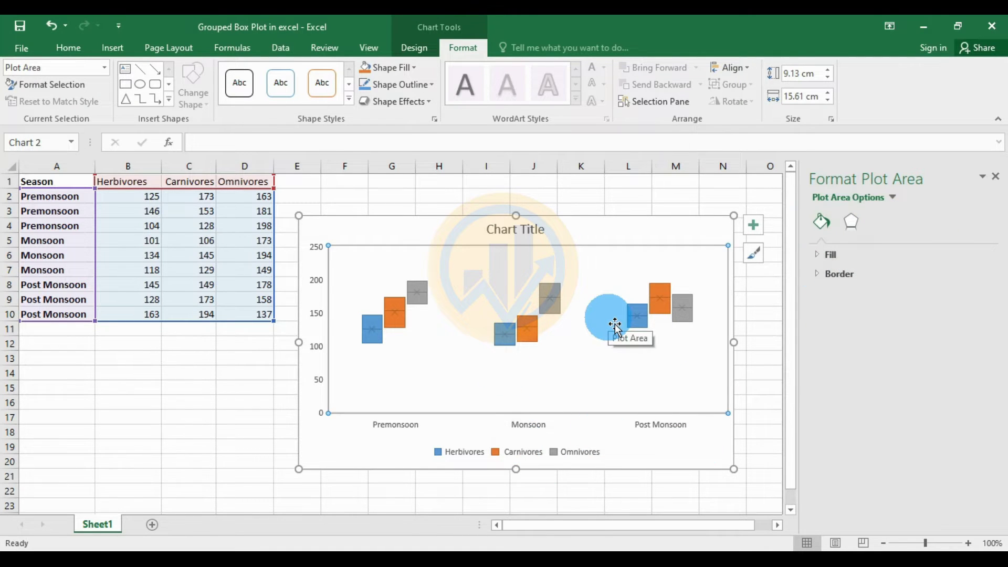
drag(656, 235, 637, 214)
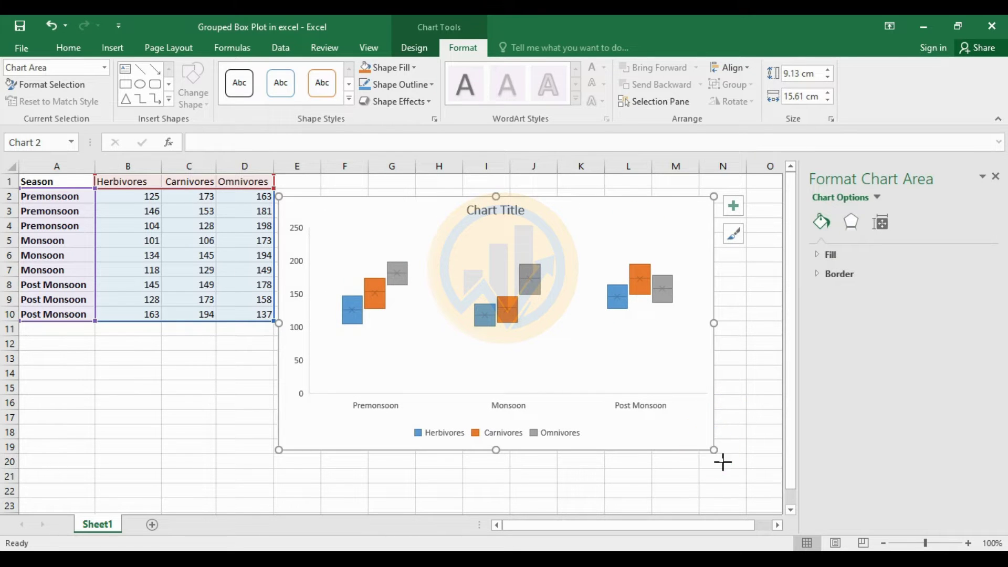
drag(714, 451, 737, 473)
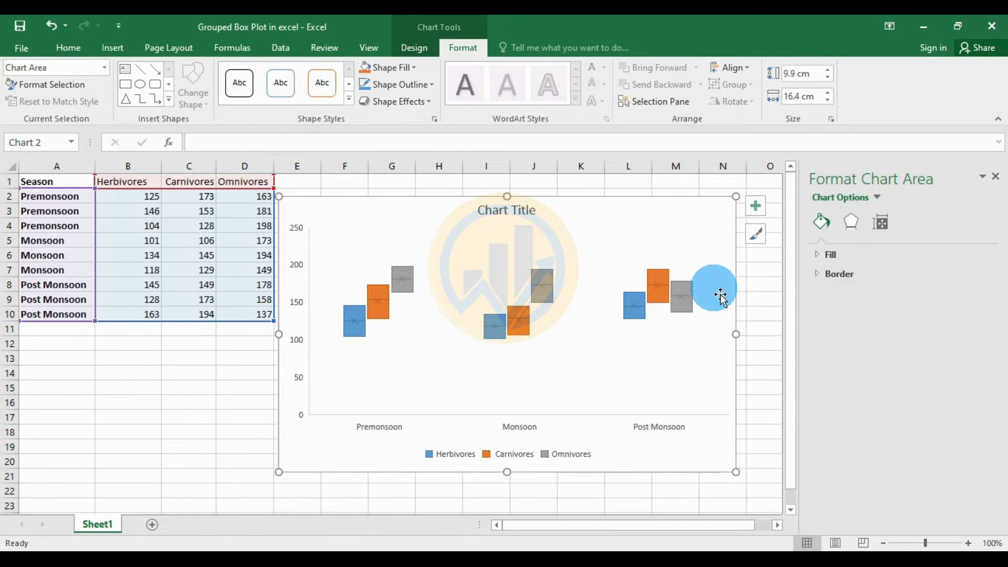
click(707, 244)
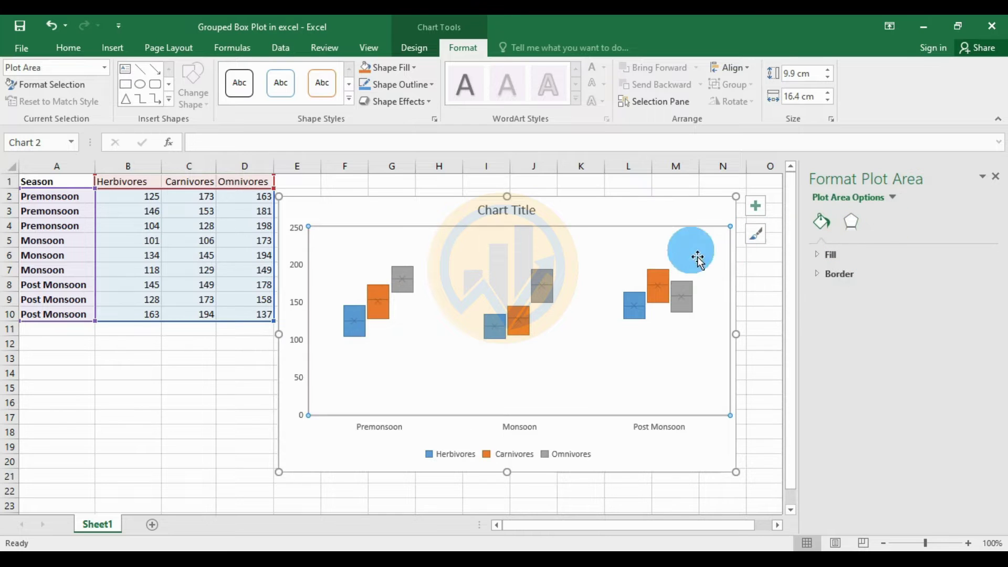
click(663, 292)
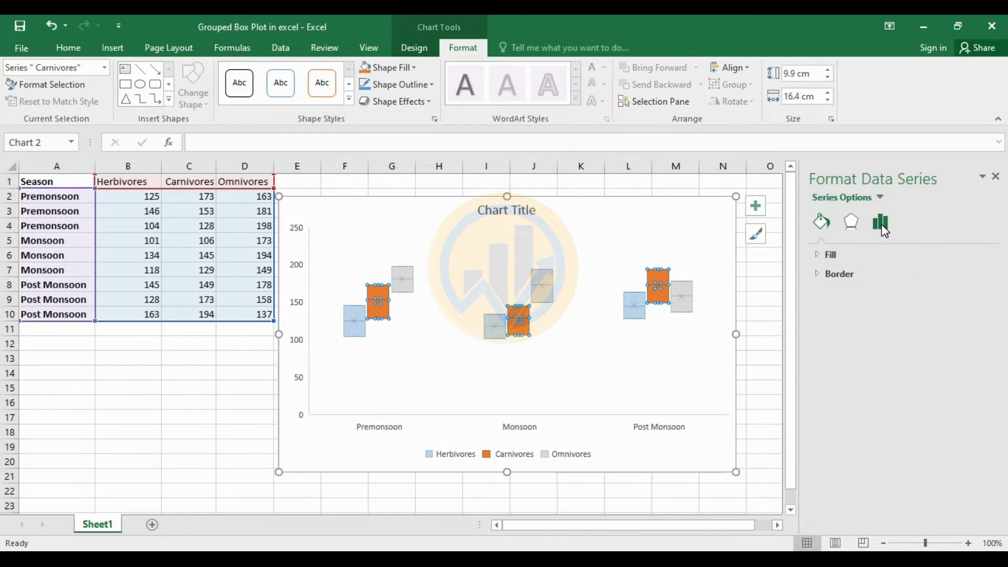
Step: Set the selected series to inclusive median quartiles with a 10% gap width
click(881, 224)
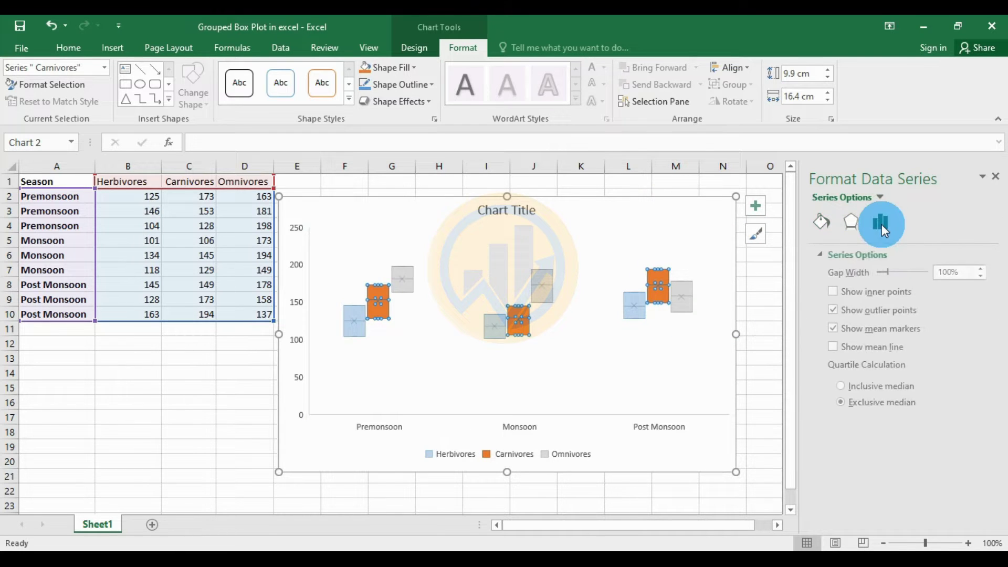
click(838, 387)
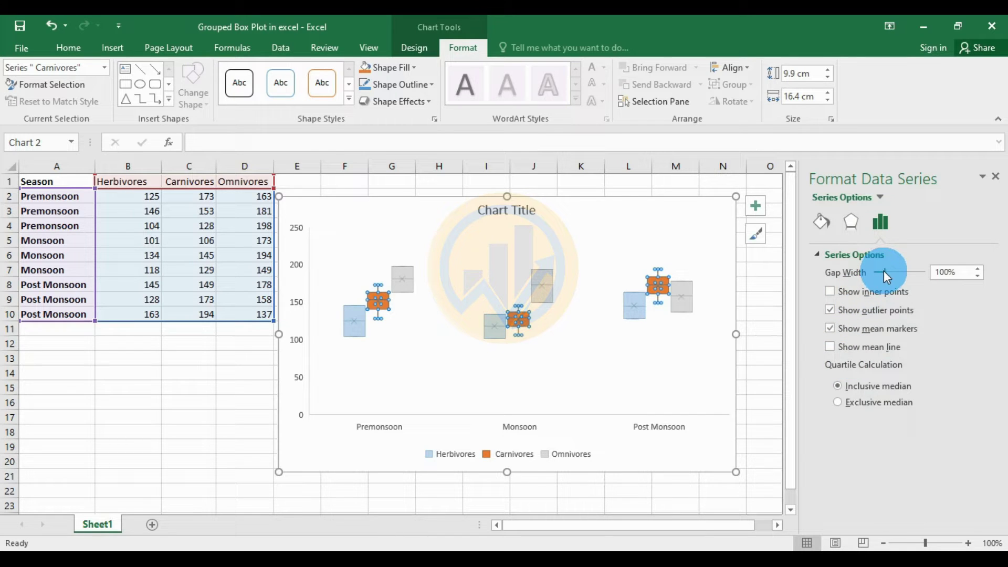
drag(883, 270, 875, 269)
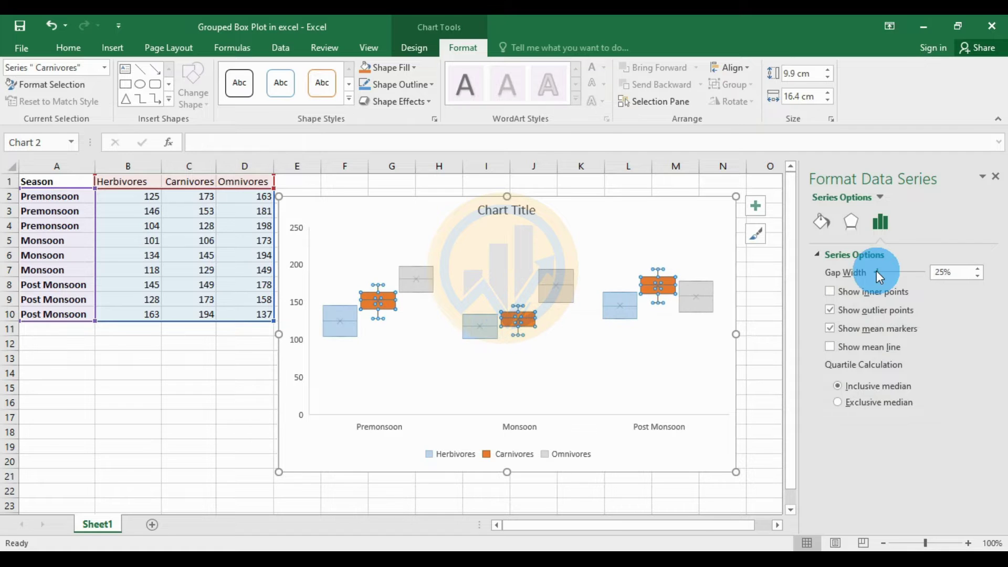
drag(876, 274, 874, 273)
click(979, 275)
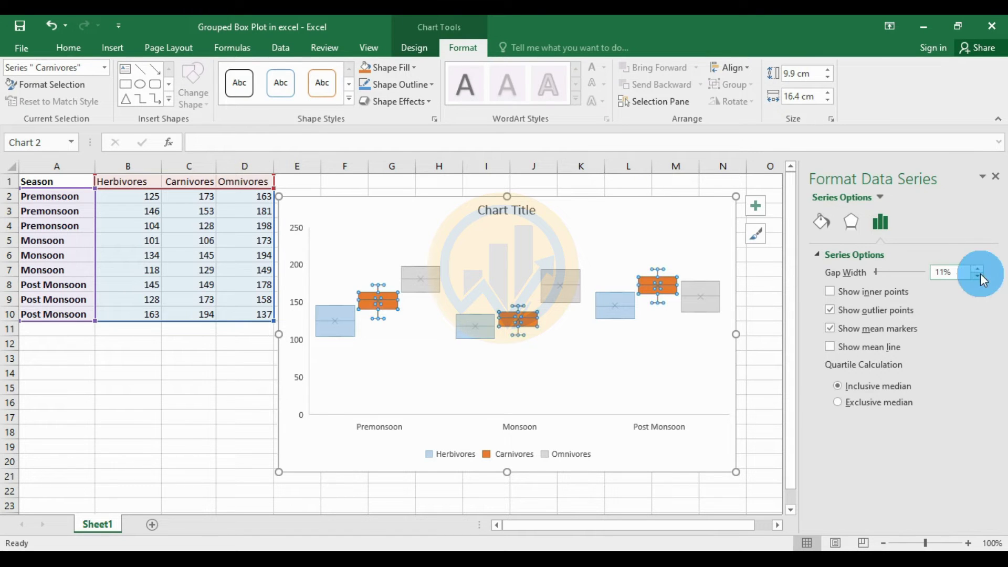
click(980, 274)
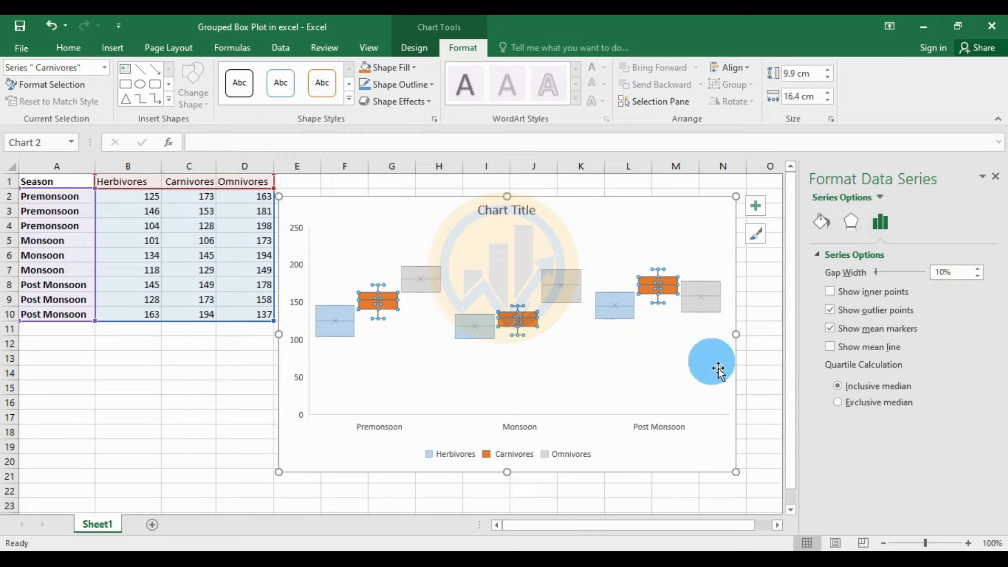
Step: Apply inclusive median quartile calculation to the Omnivores and Herbivores series as well
click(712, 307)
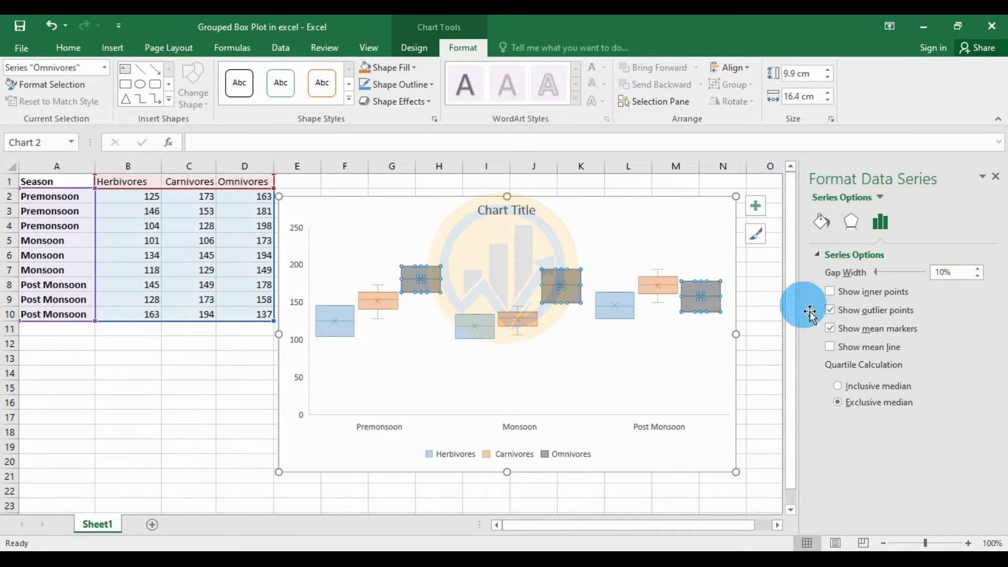
click(836, 386)
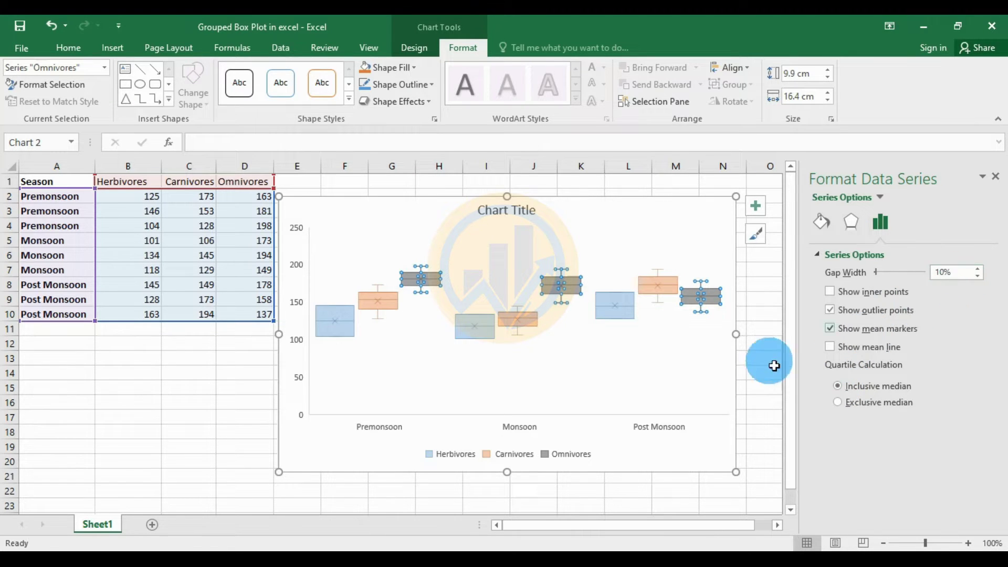
click(621, 315)
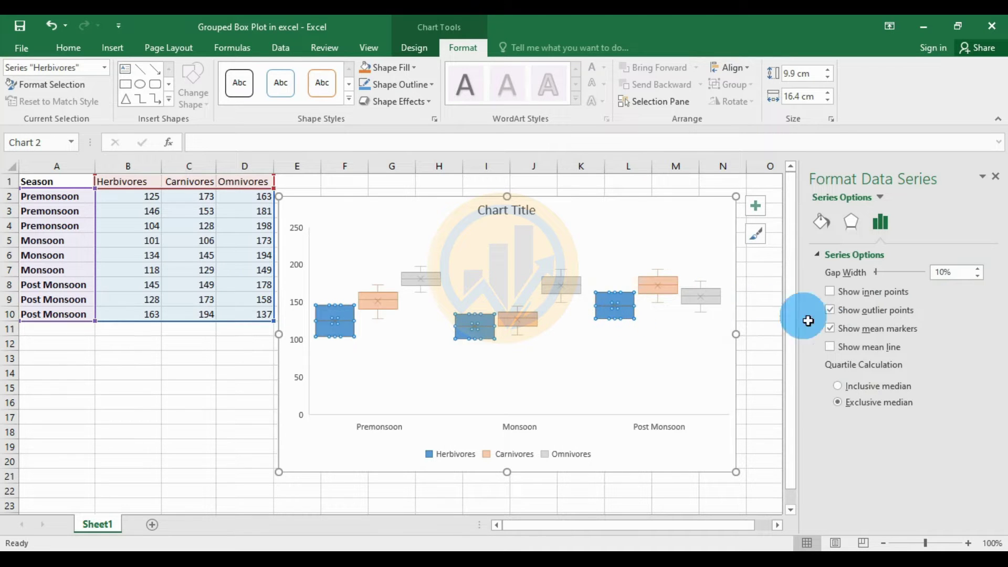
click(834, 386)
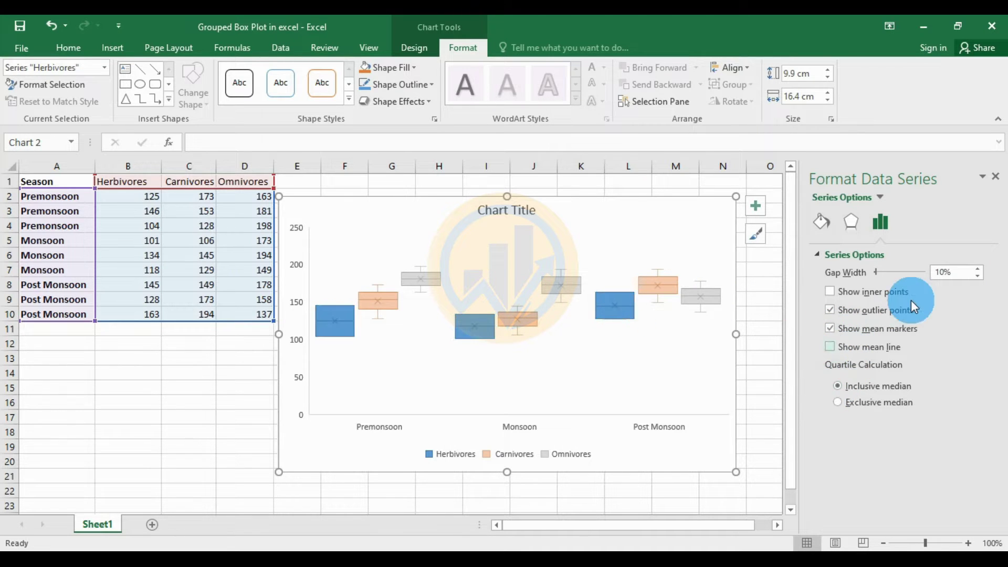
Step: Set the vertical axis minimum bound to 80, after first trying 100
click(761, 315)
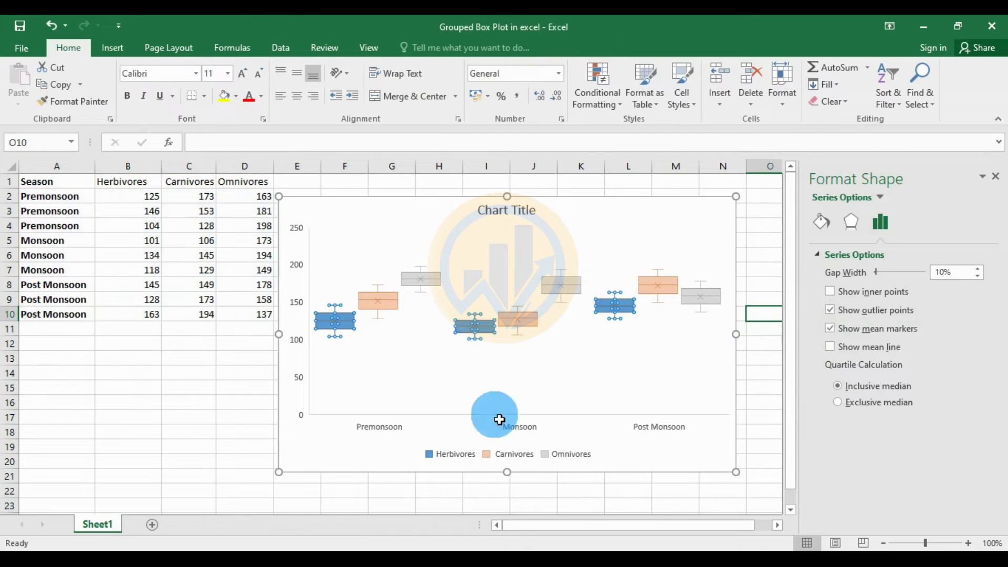
click(295, 338)
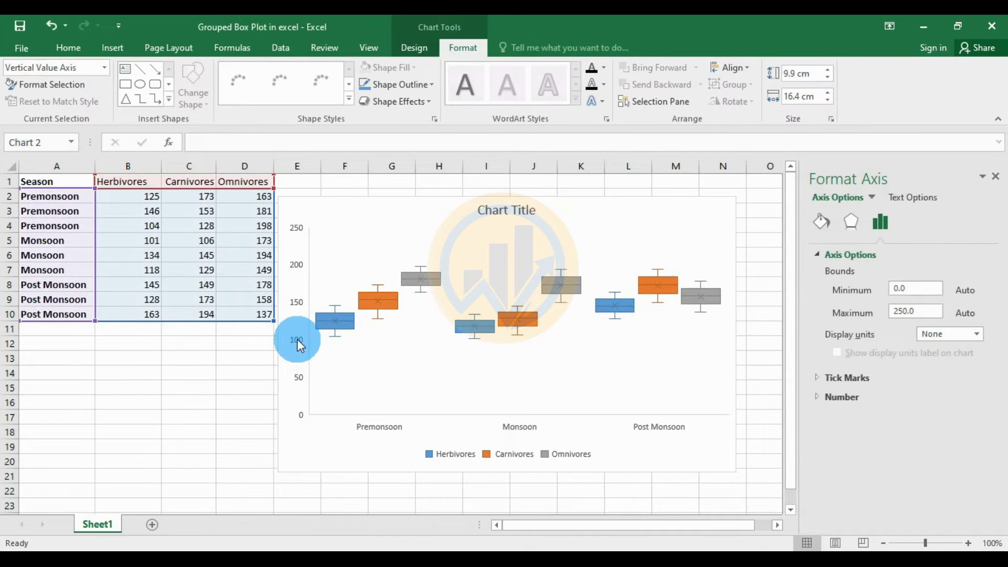
double_click(918, 288)
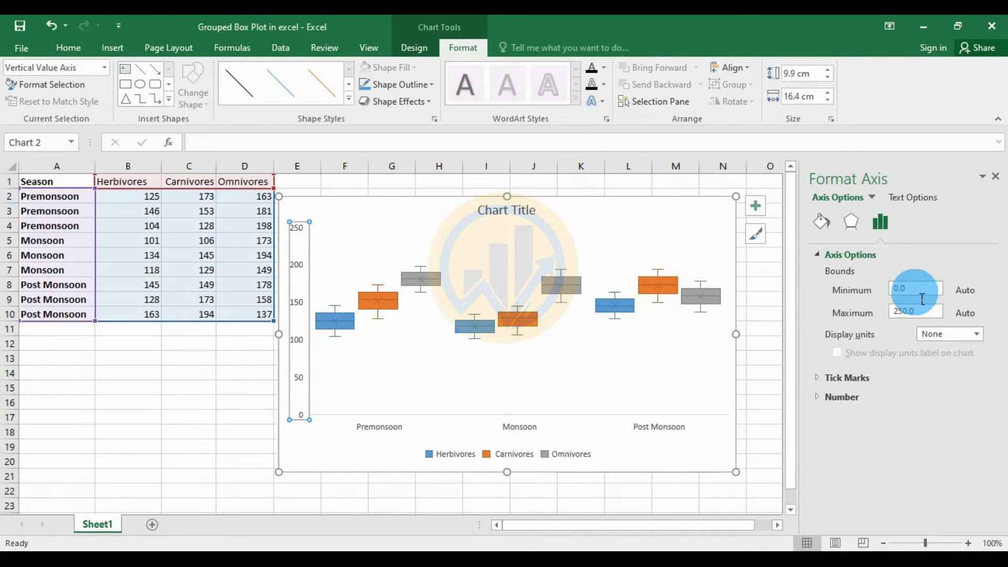
text(1)
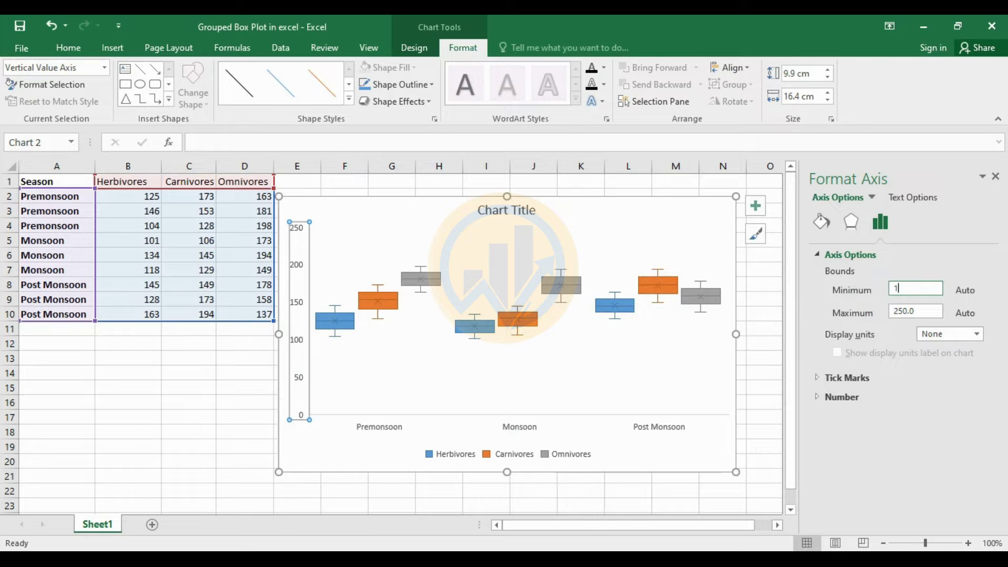
text(00)
click(762, 316)
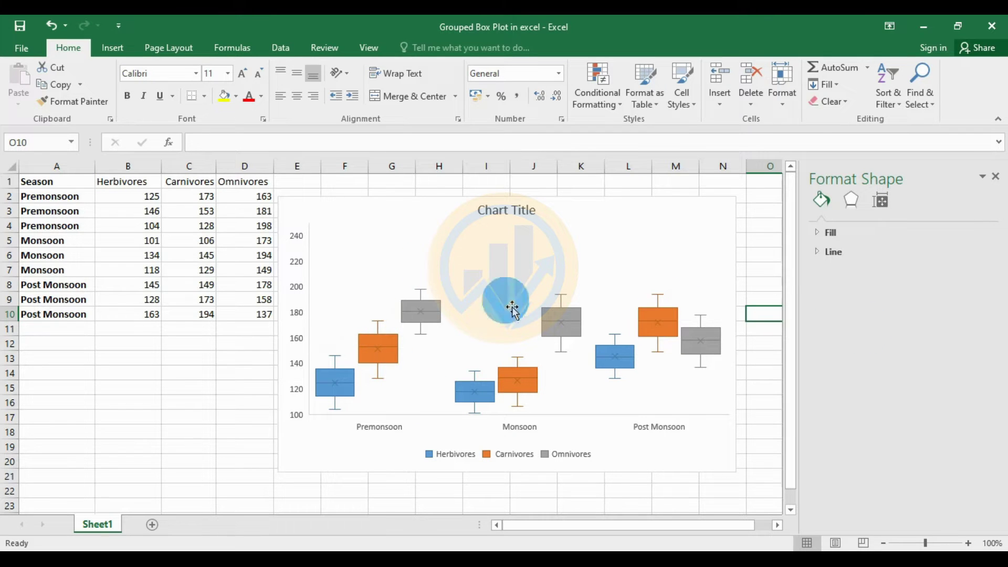
click(293, 262)
click(913, 287)
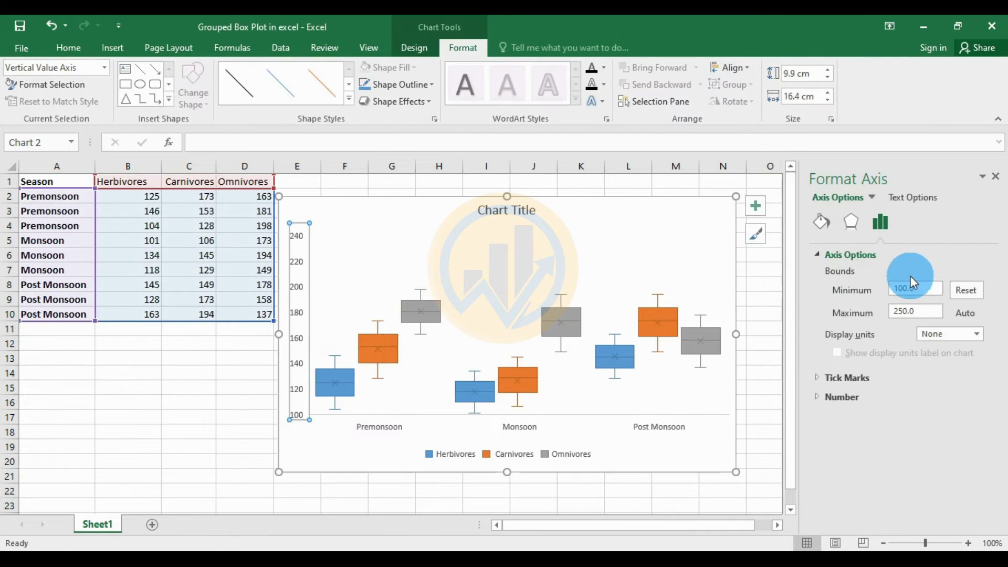
drag(921, 293, 884, 292)
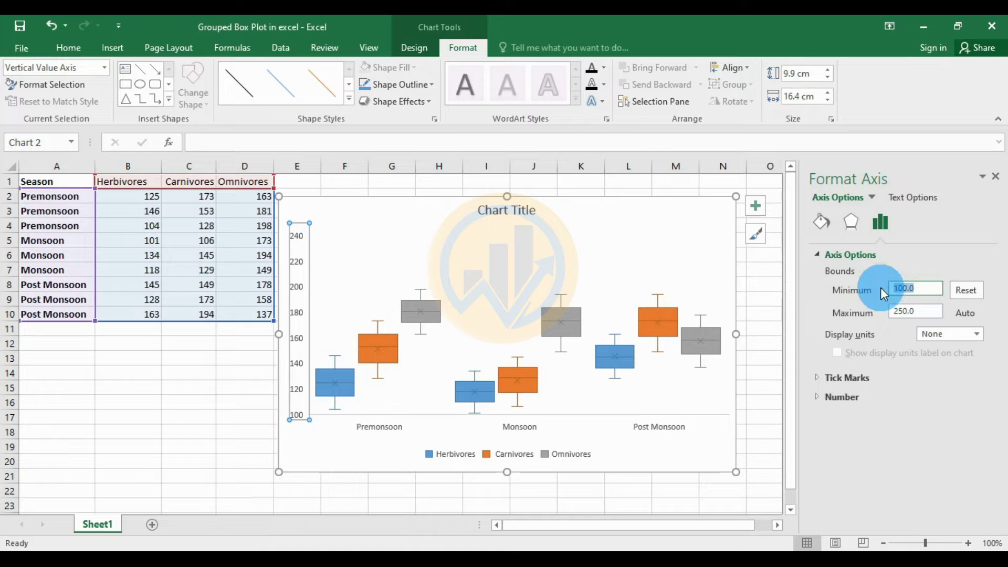
text(80)
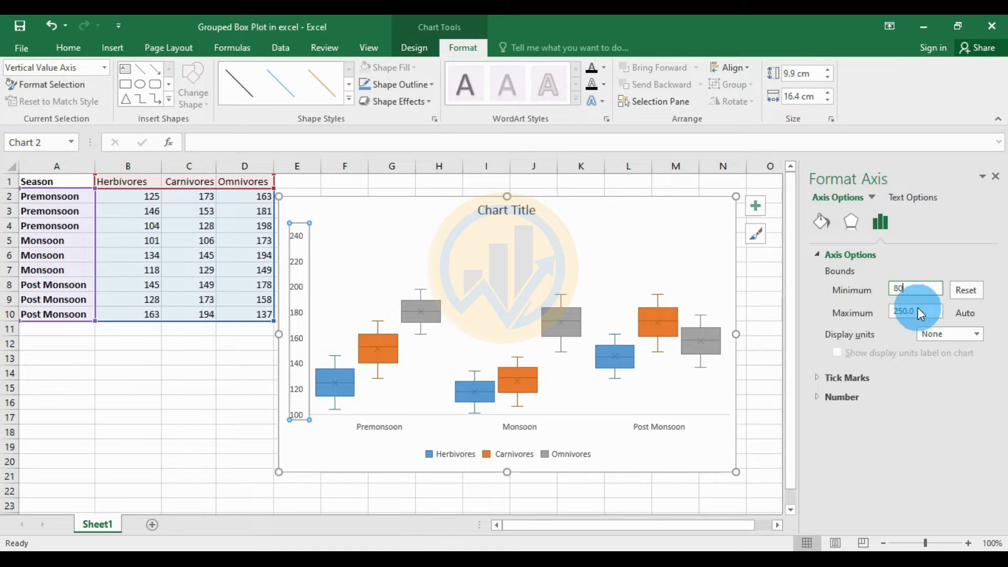
click(920, 313)
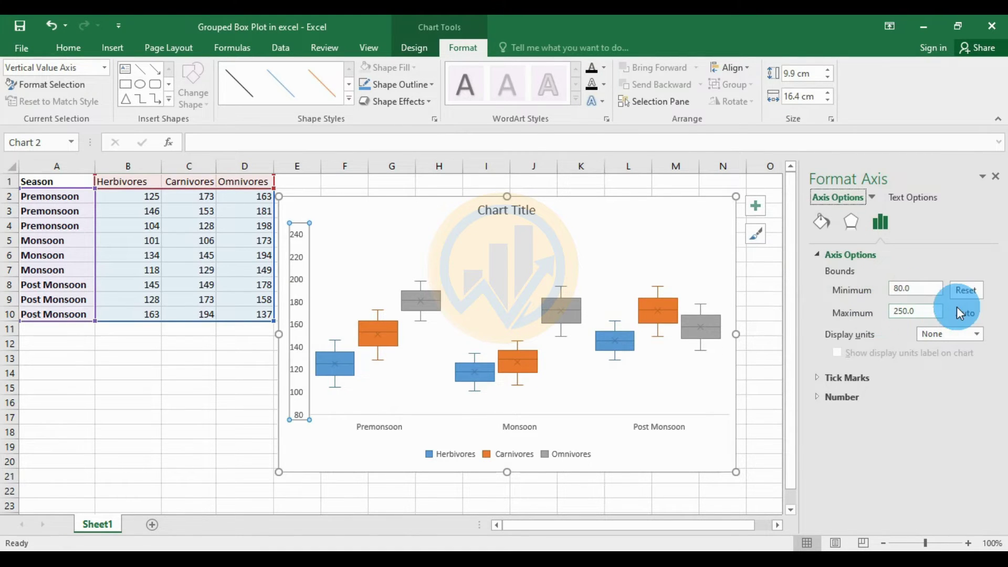
Step: Set the vertical axis maximum bound to 220
click(919, 311)
key(BackSpace)
text(220)
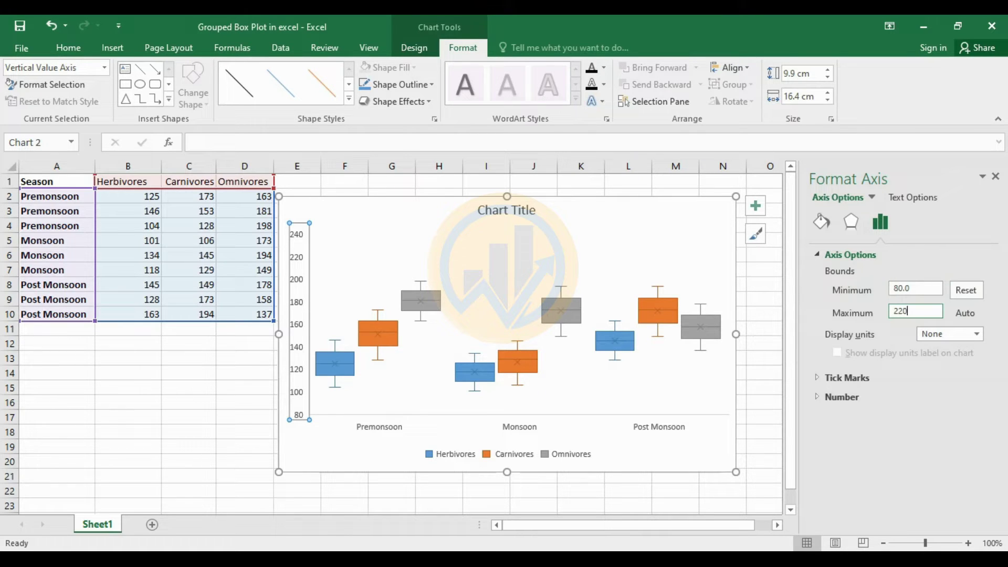
click(778, 358)
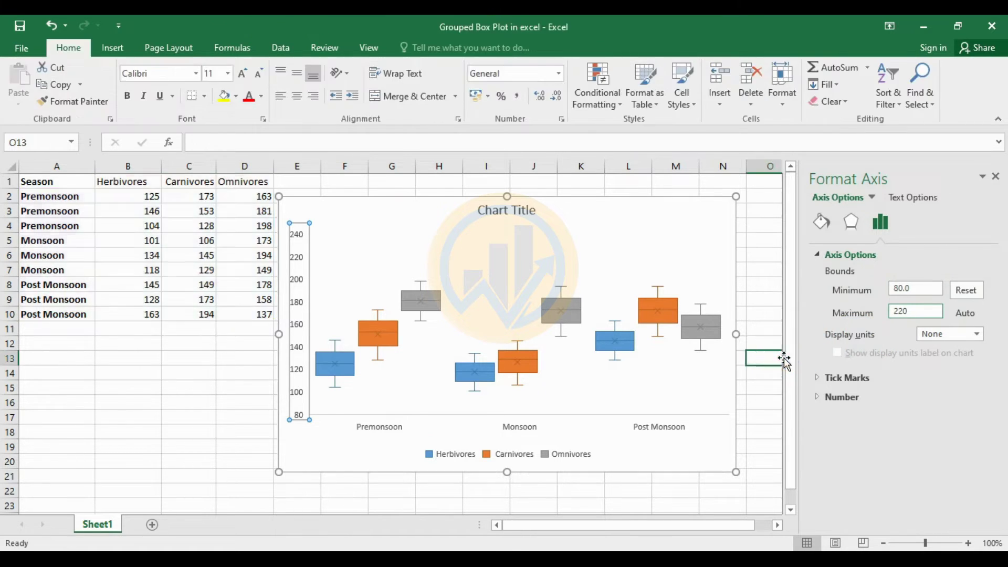
click(770, 315)
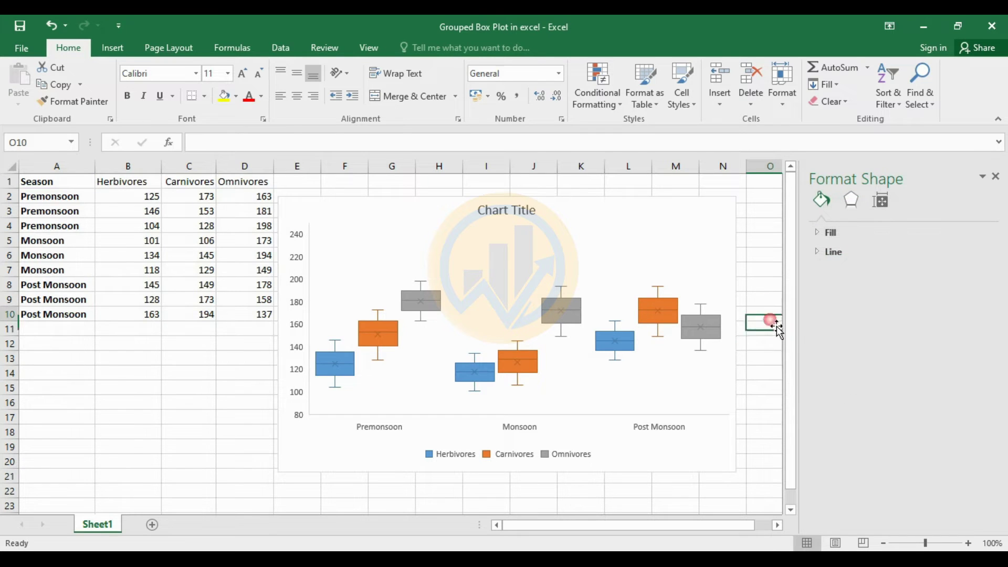
click(306, 251)
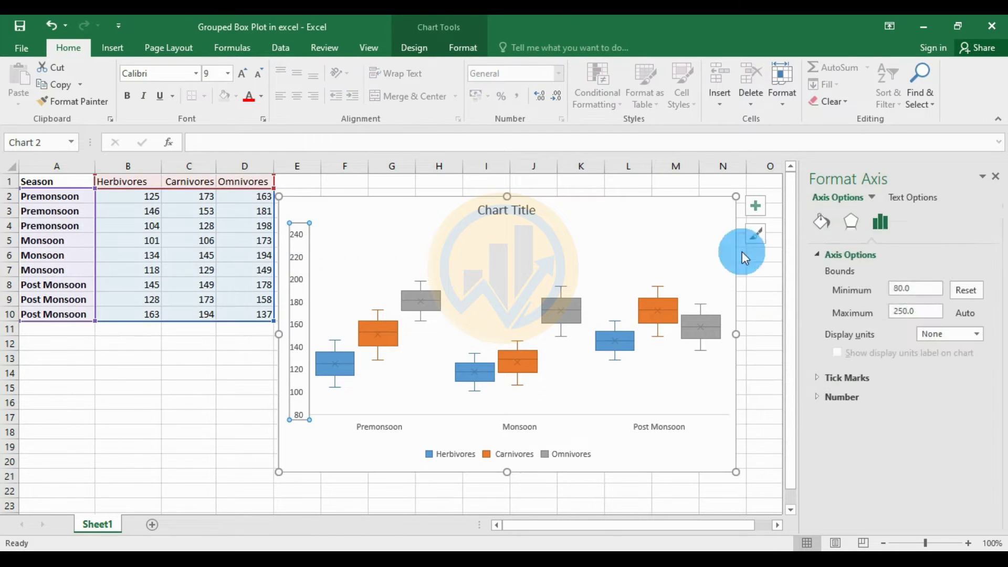
drag(925, 316, 890, 318)
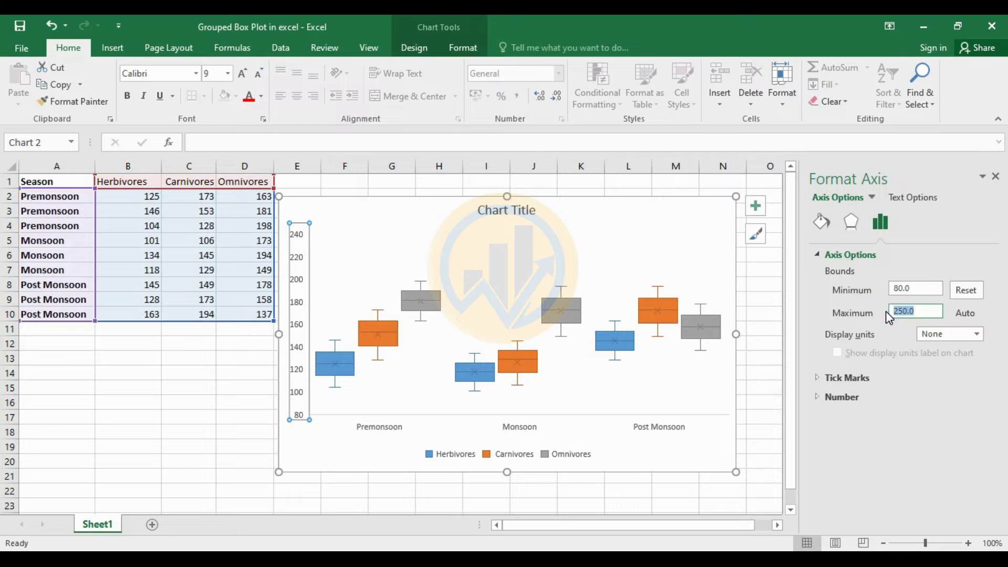
text(220)
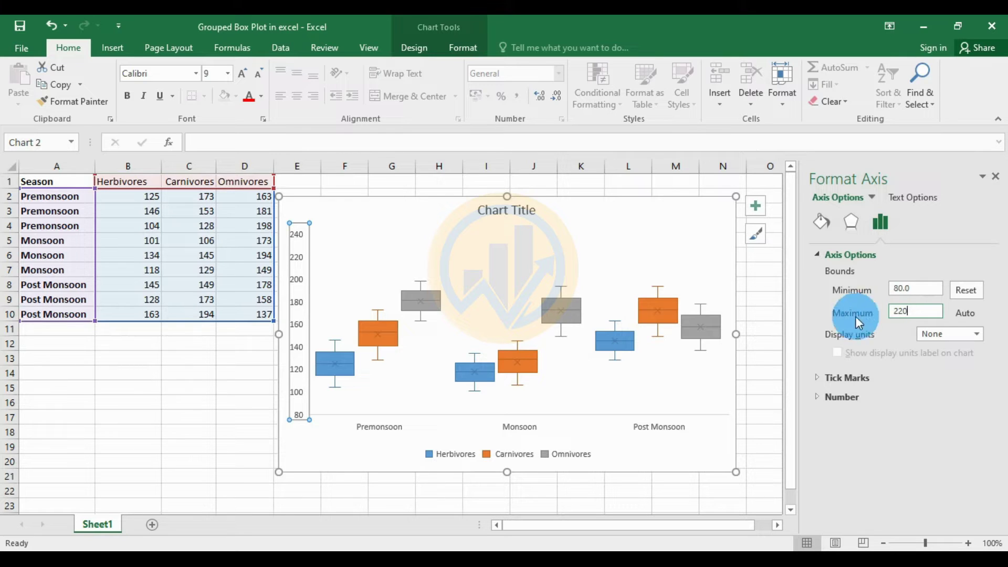
click(920, 291)
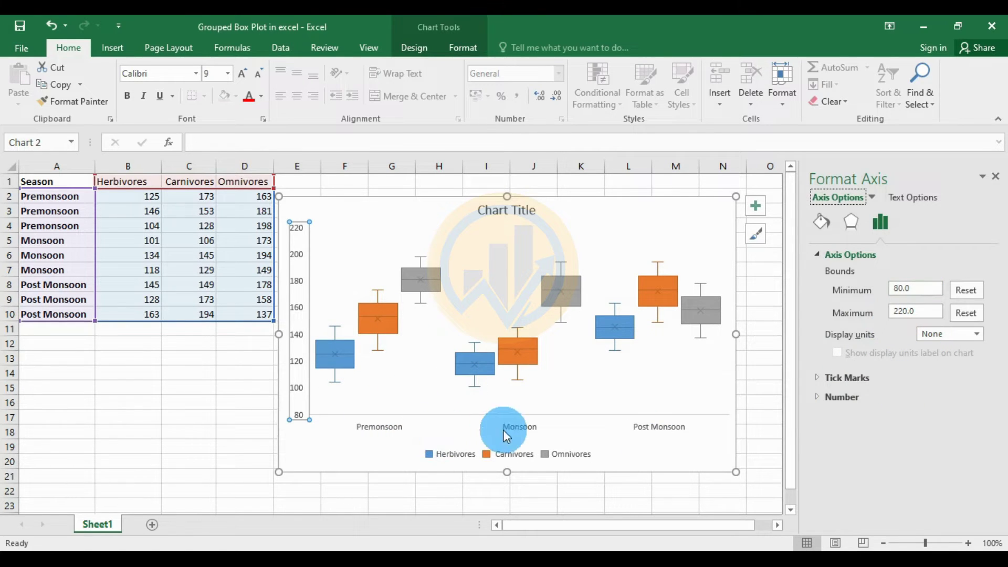
click(349, 345)
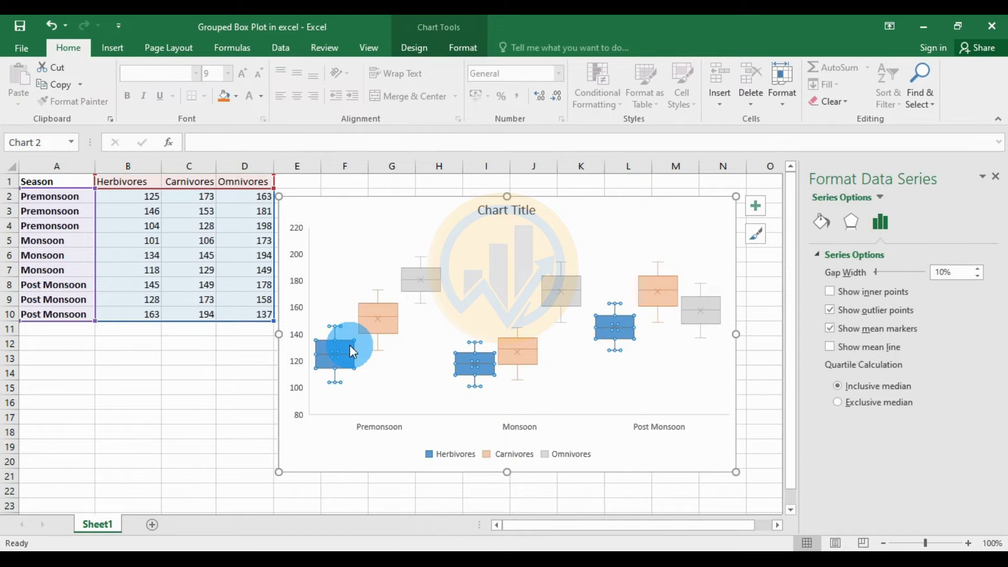
Step: Fill the Herbivores boxes with solid green
click(820, 221)
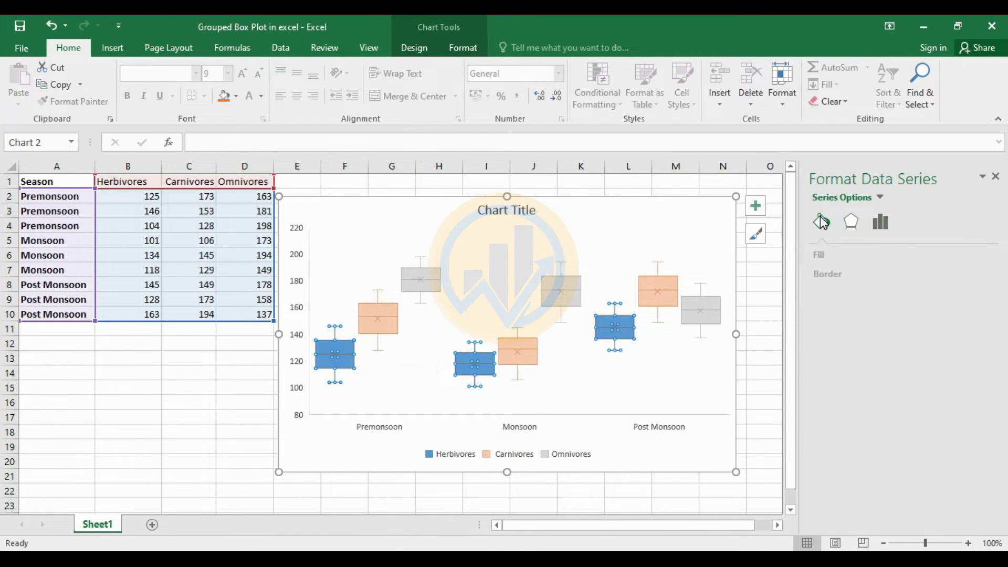
click(816, 255)
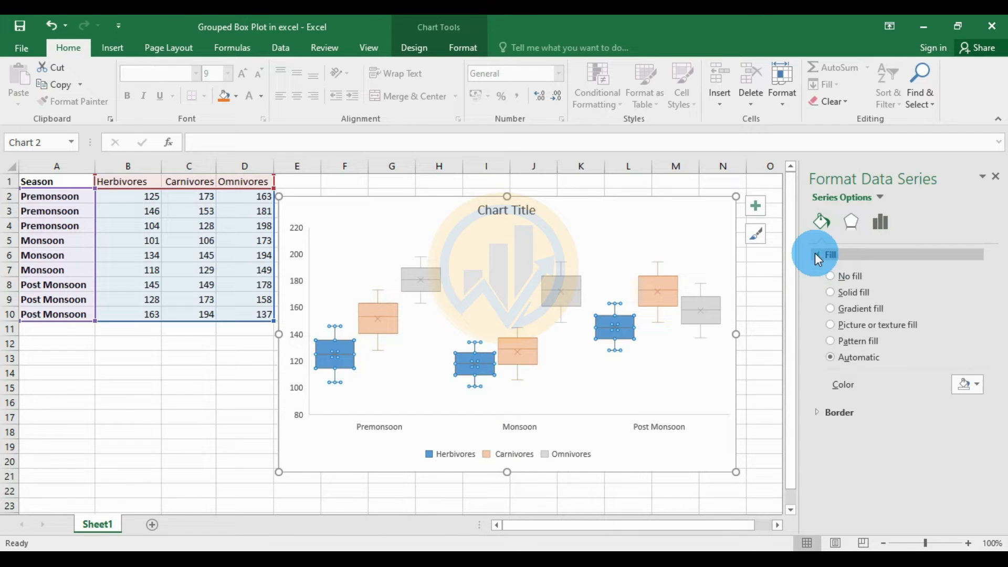
click(976, 384)
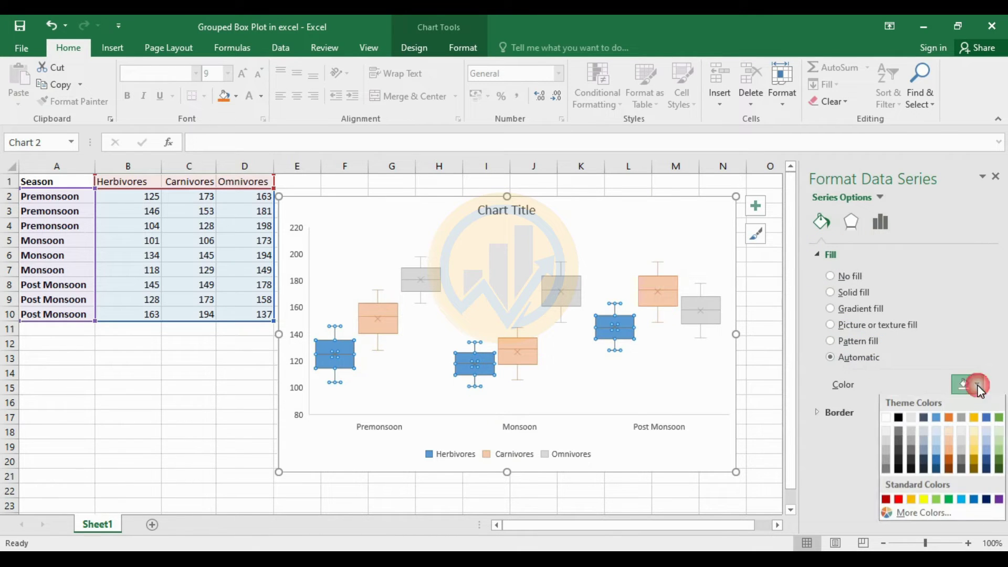
click(948, 500)
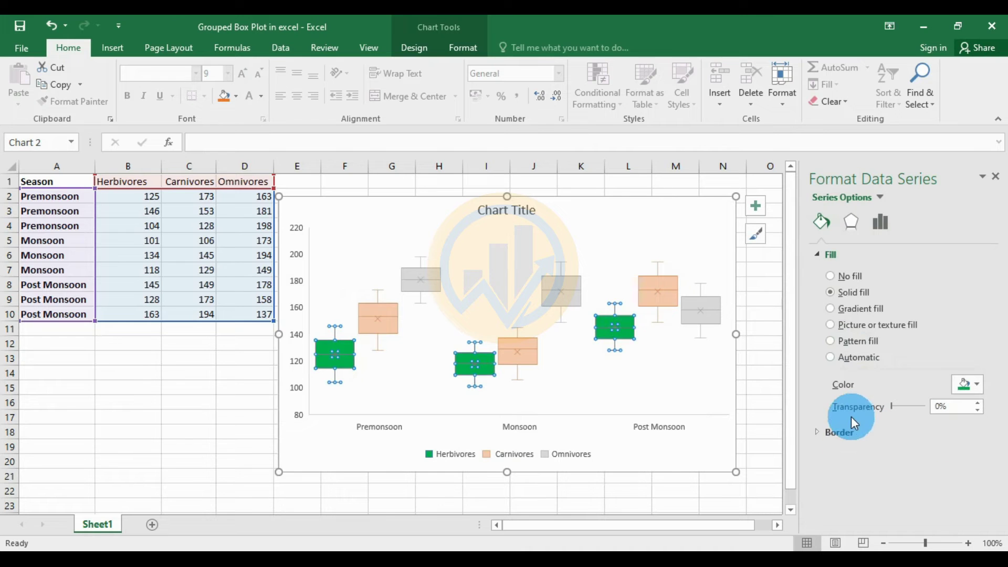
Step: Give the Herbivores boxes a solid dark border 1.5 pt wide
click(819, 431)
scroll(867, 420, down, 3)
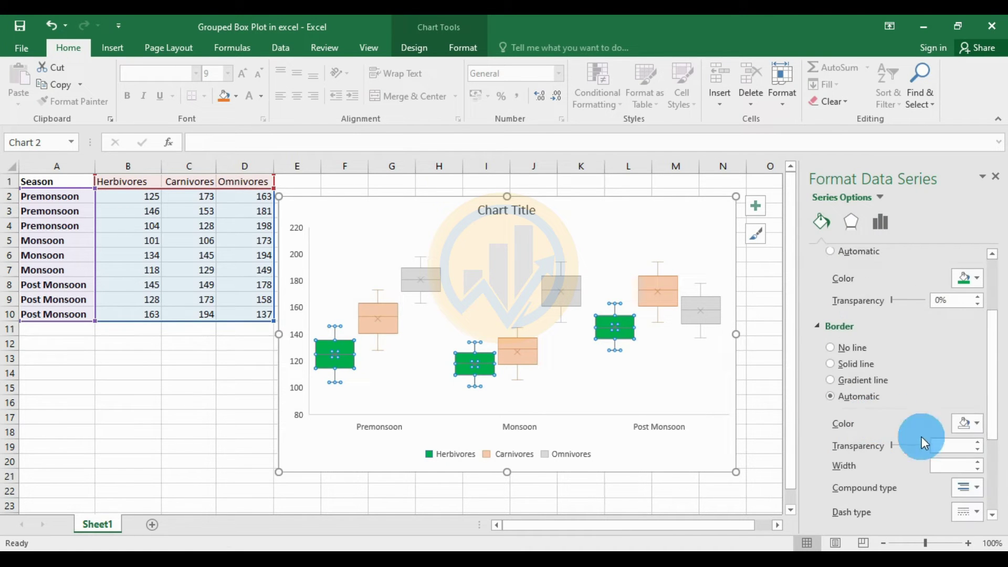
click(977, 424)
click(899, 310)
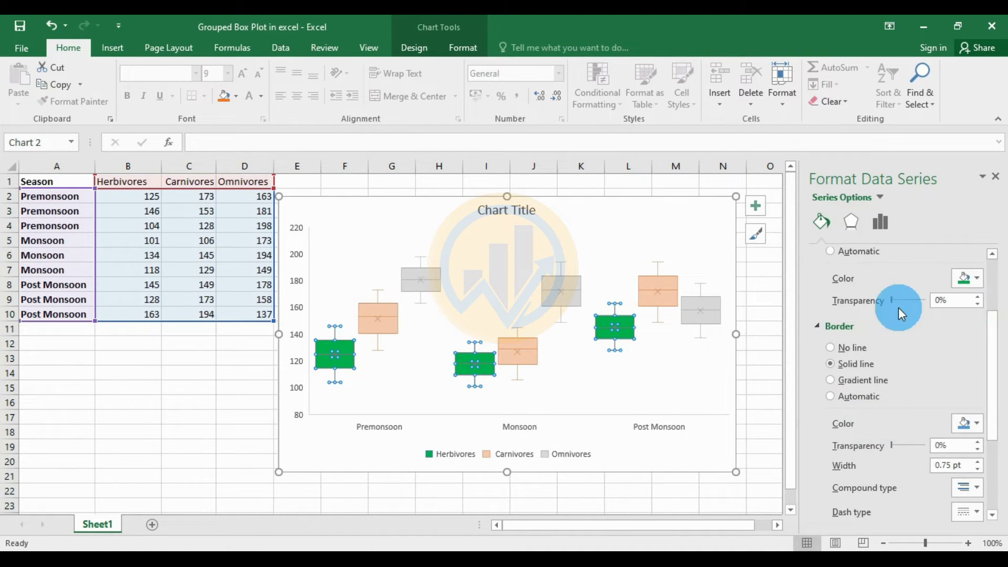
click(977, 424)
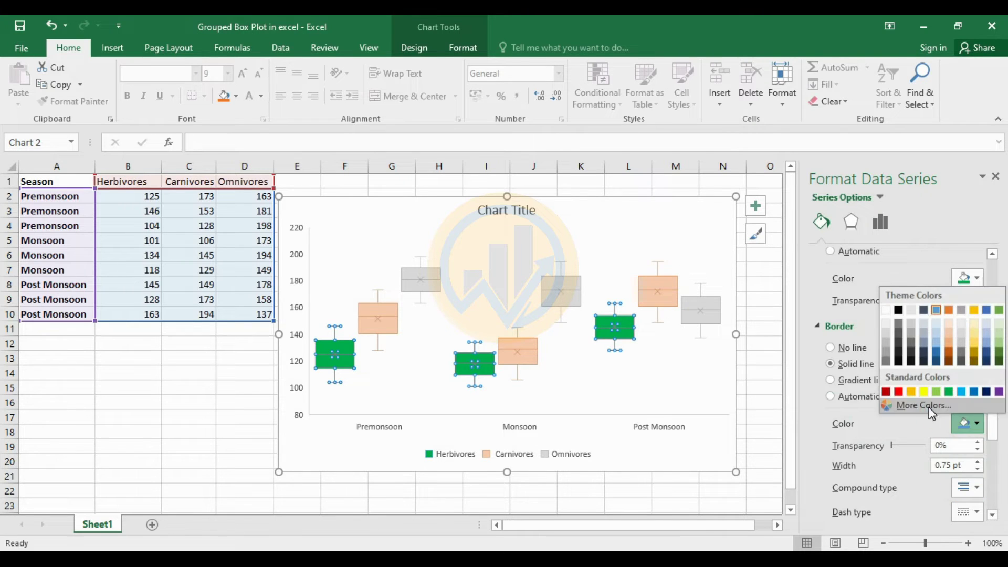
click(899, 311)
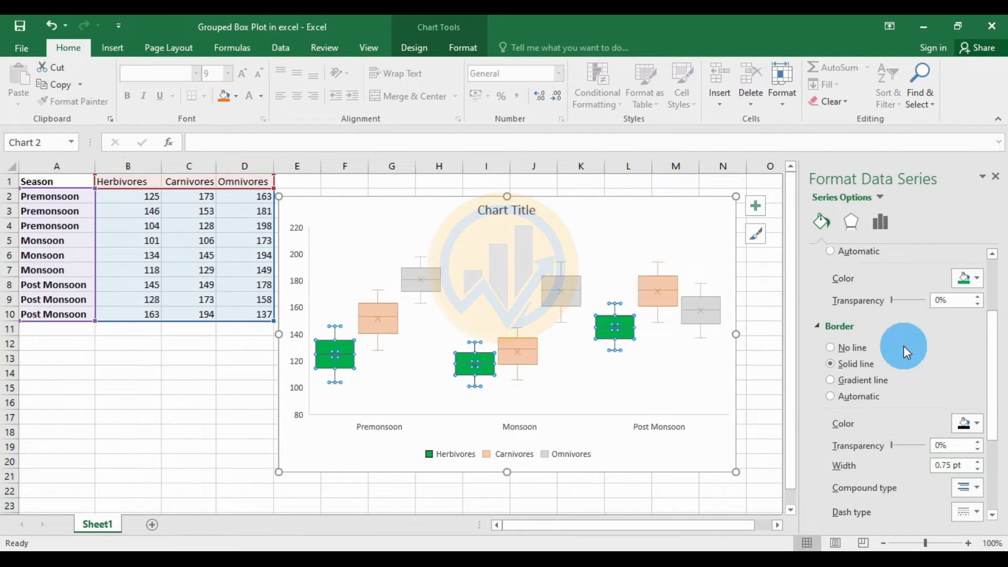
click(978, 462)
click(978, 463)
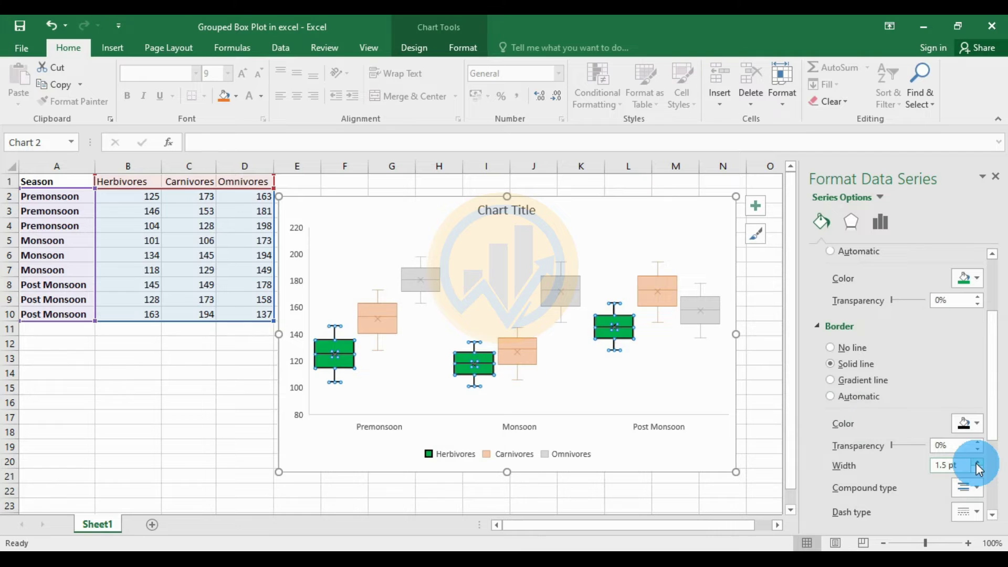
Step: Fill the Carnivores boxes with red
click(388, 329)
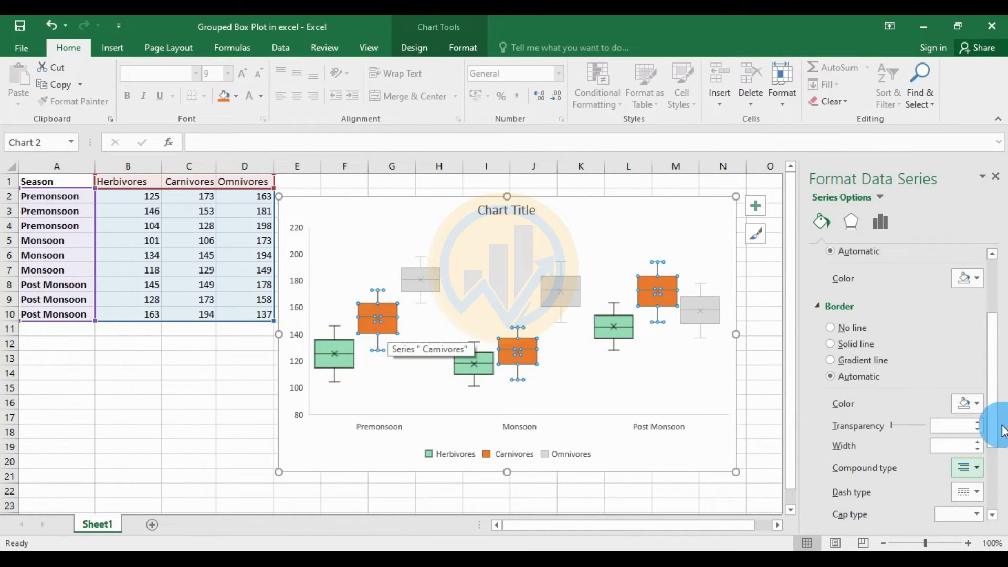
scroll(938, 352, up, 3)
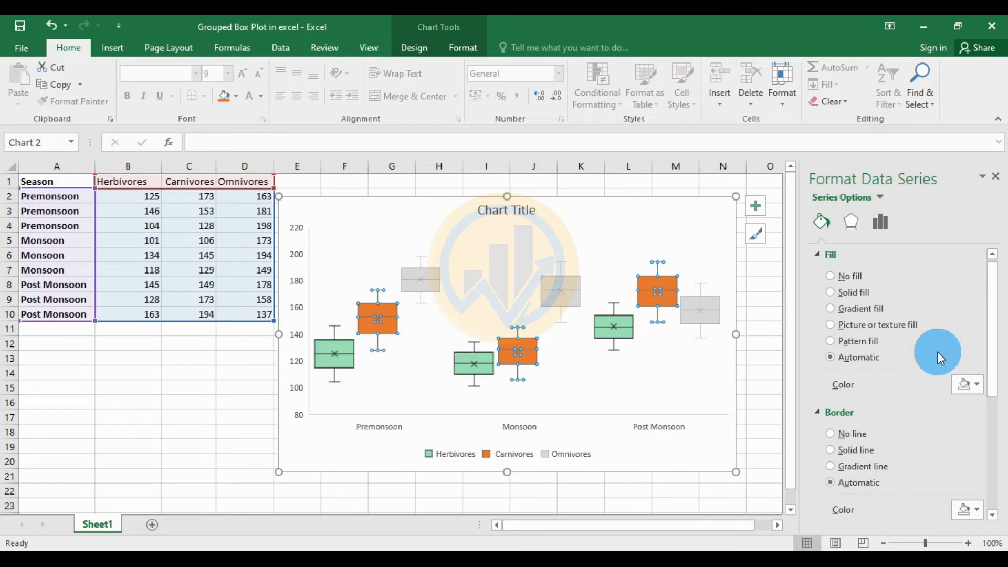
click(978, 384)
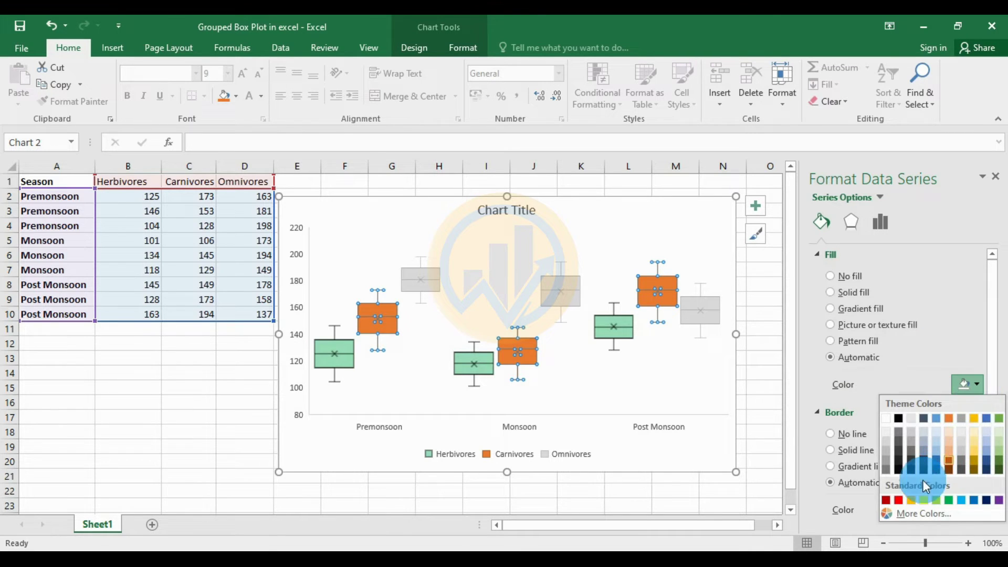
click(899, 500)
Step: Outline the Carnivores boxes with a solid black 1.5 pt border
scroll(945, 463, down, 2)
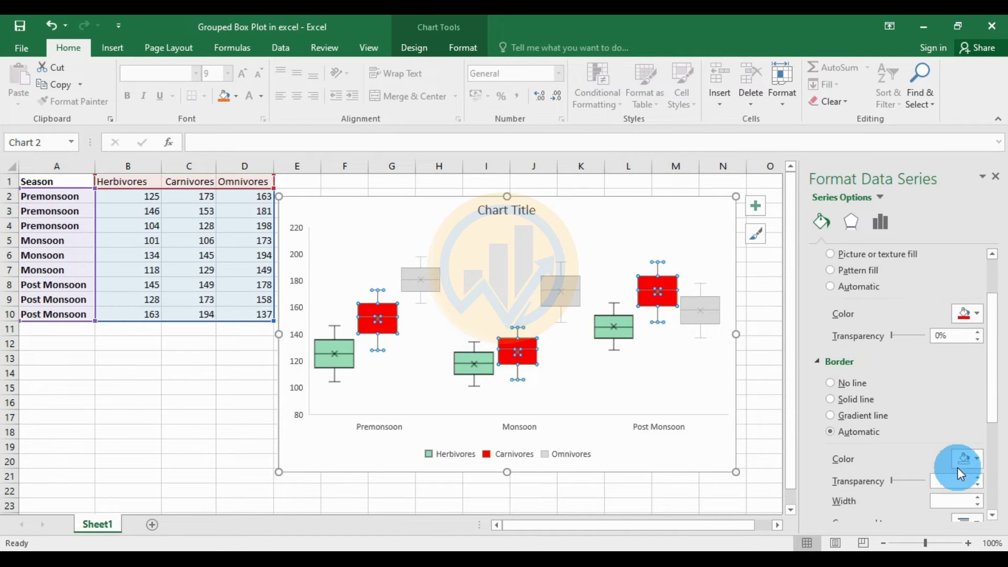
click(968, 460)
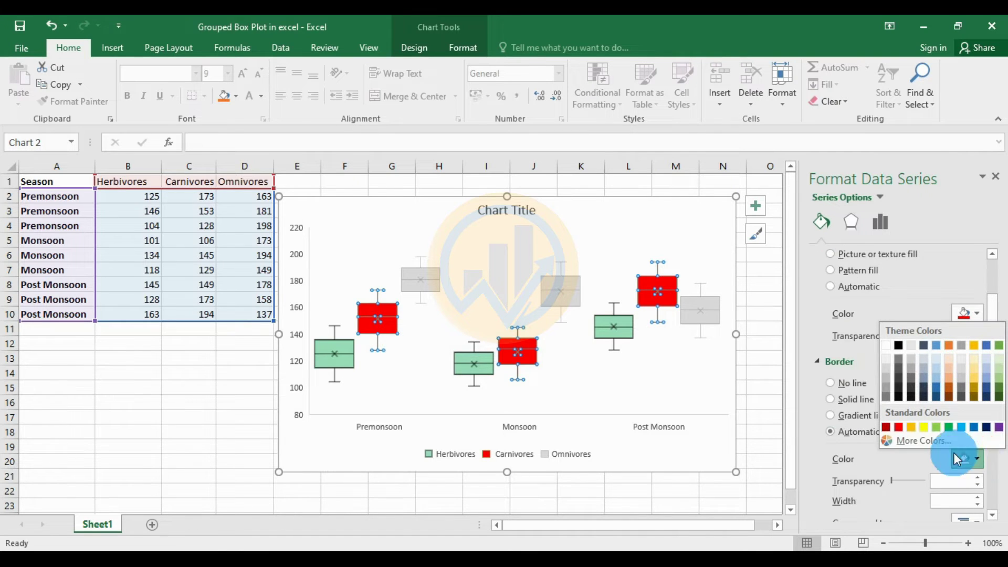
click(900, 347)
click(977, 496)
click(976, 495)
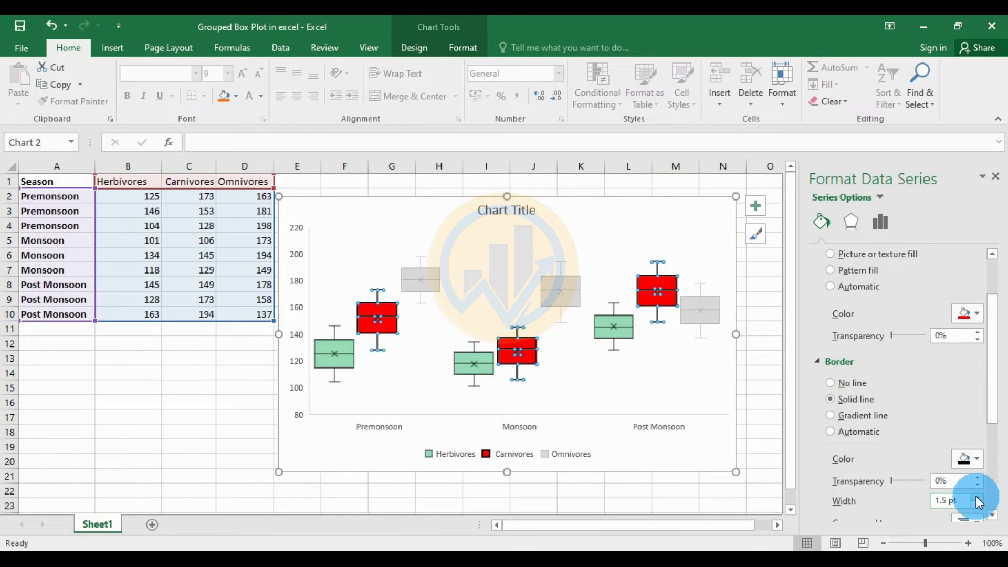
Step: Fill the Omnivores boxes with blue
click(430, 288)
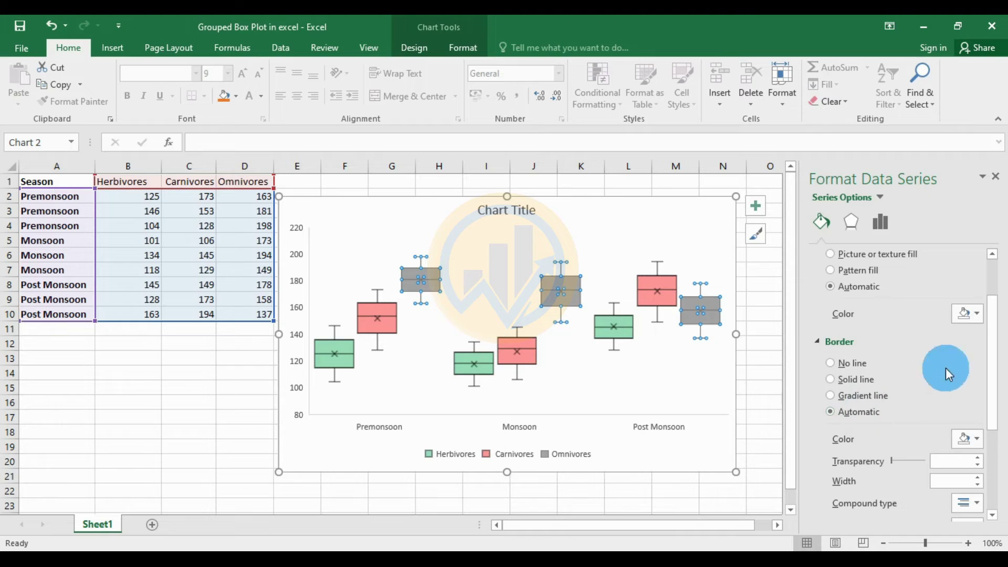
click(975, 314)
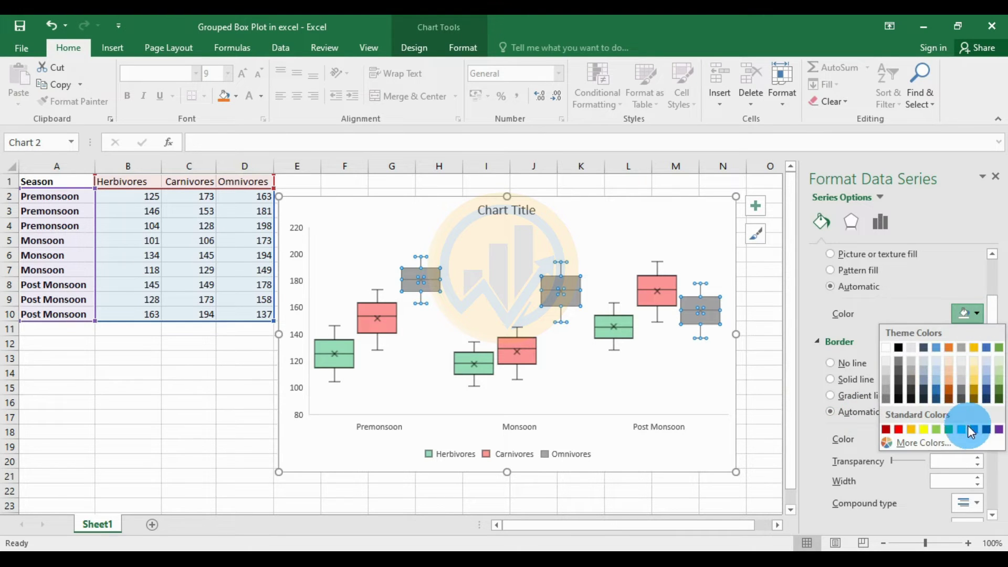
click(974, 429)
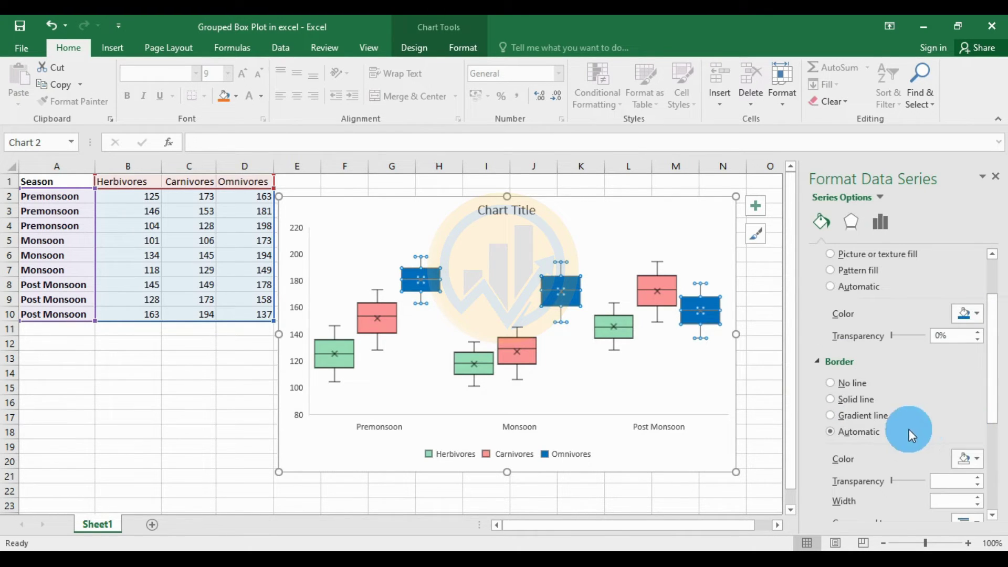
Step: Outline the Omnivores boxes with a dark solid 1.5 pt border
click(978, 460)
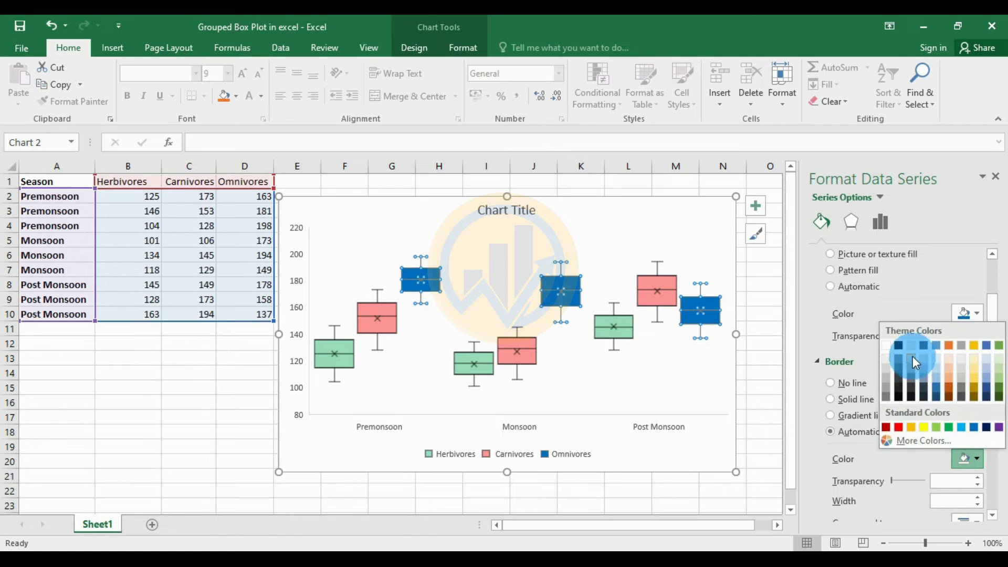
click(896, 347)
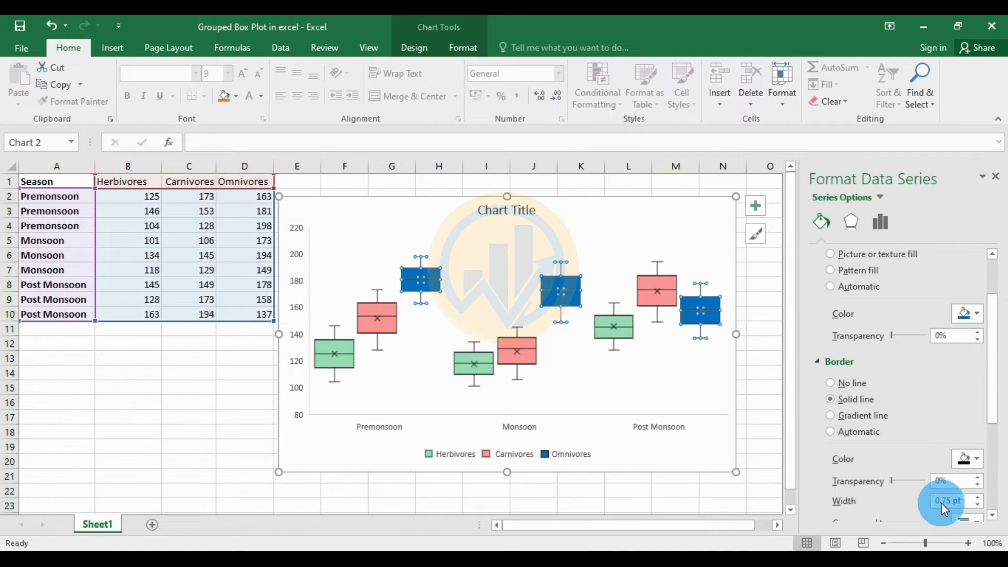
click(977, 497)
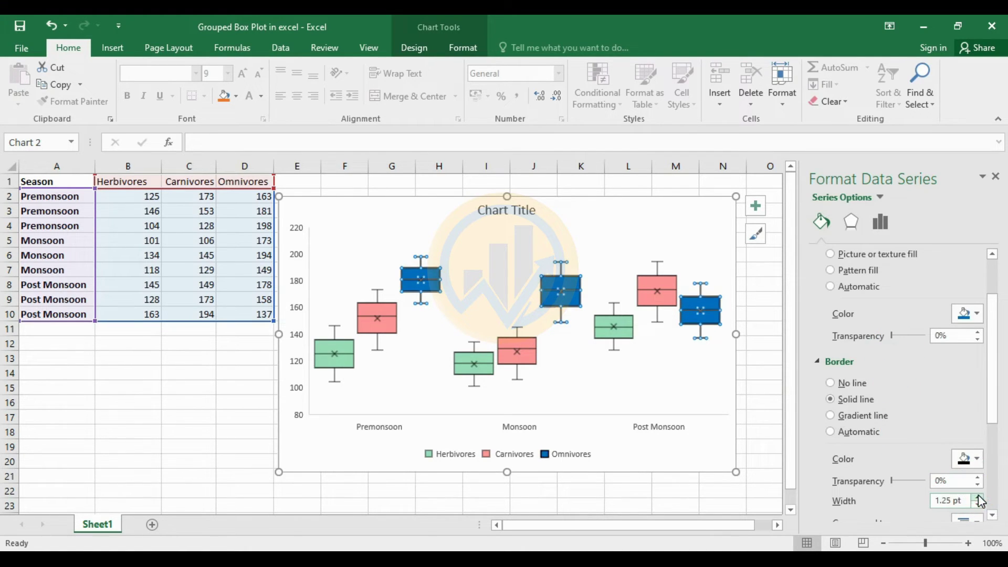
click(977, 497)
click(766, 389)
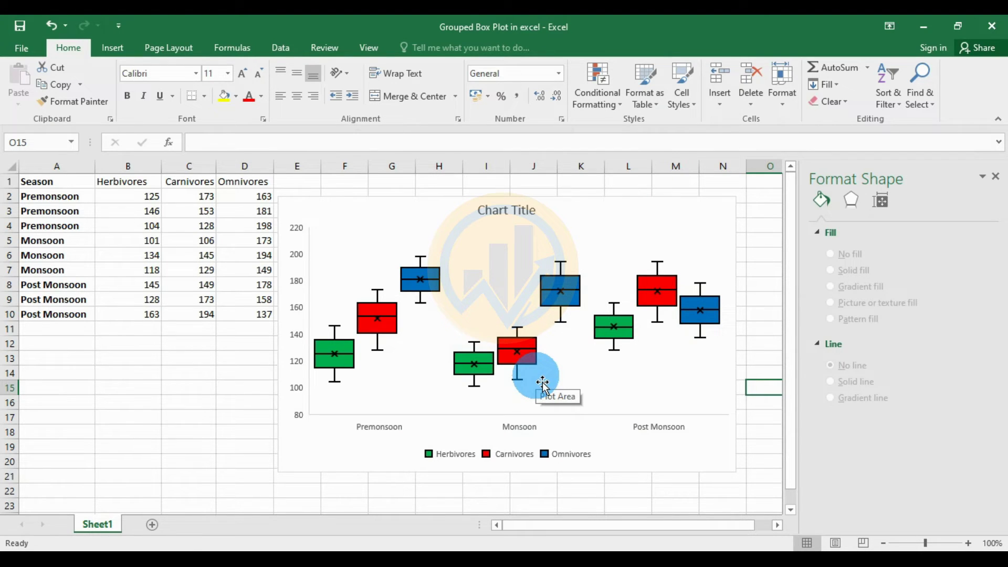
Step: Format the horizontal season labels as Times New Roman, 12 pt, black and bold
click(518, 428)
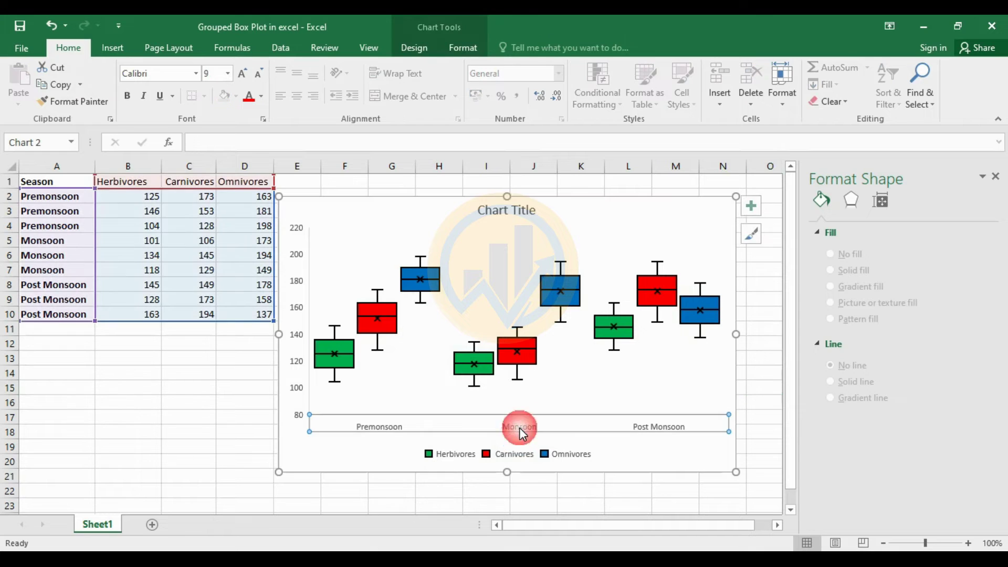
click(195, 73)
text(Times New Roman)
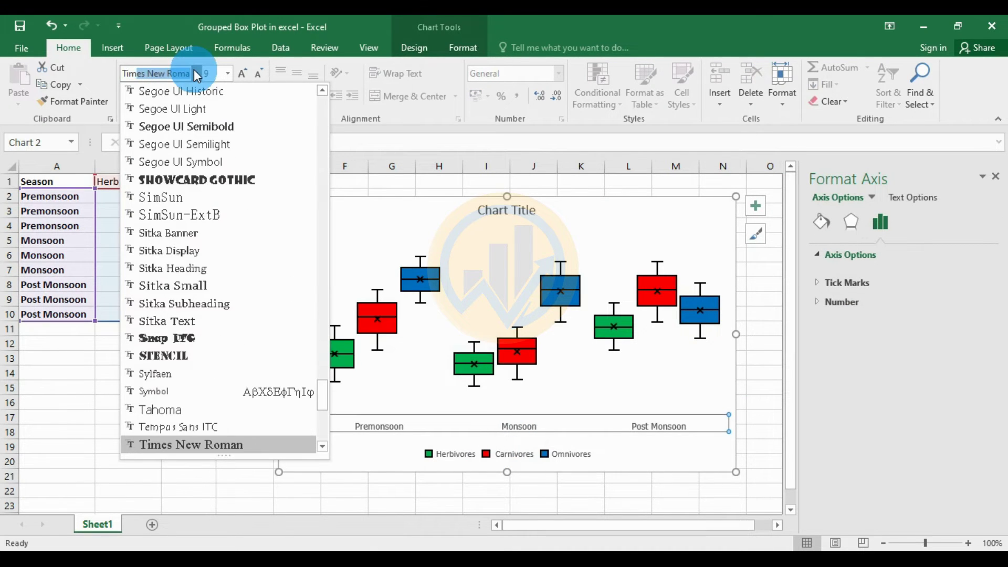
key(Return)
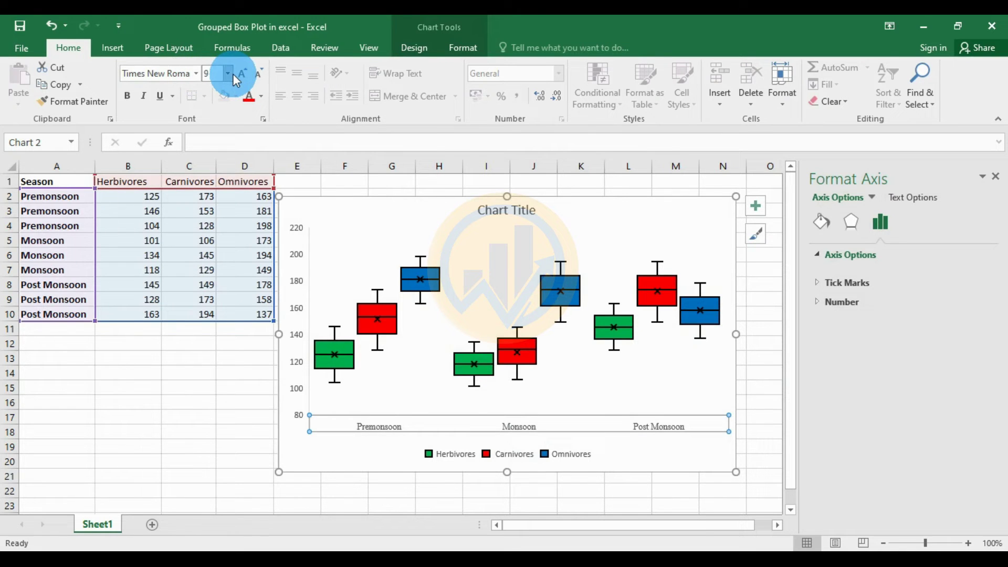
click(240, 73)
click(240, 74)
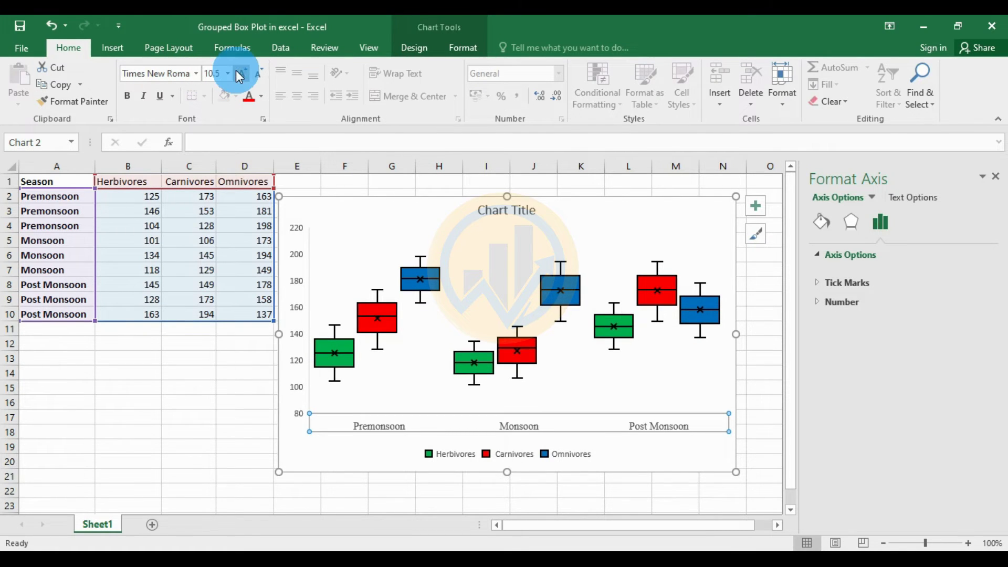
click(240, 74)
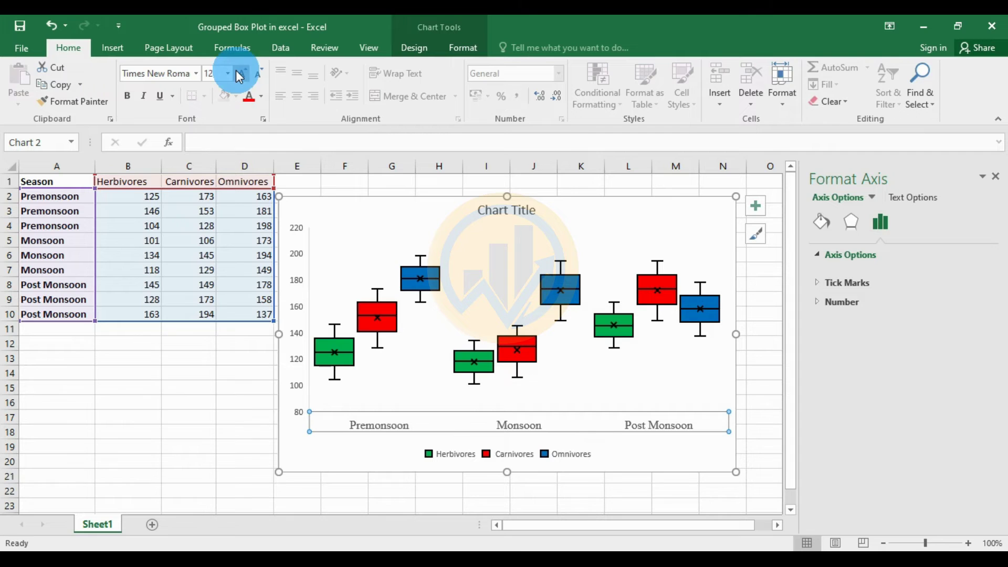
click(261, 96)
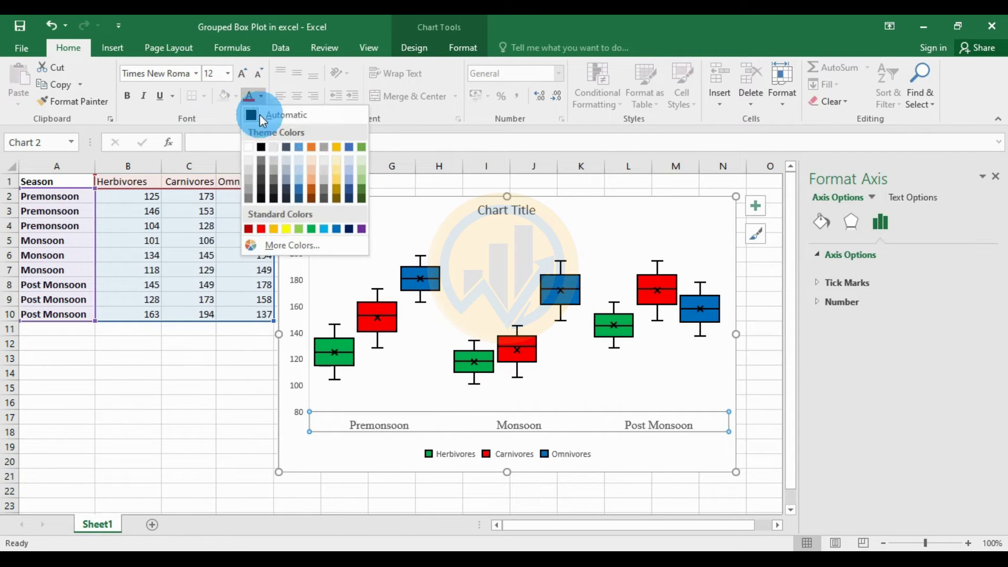
click(261, 144)
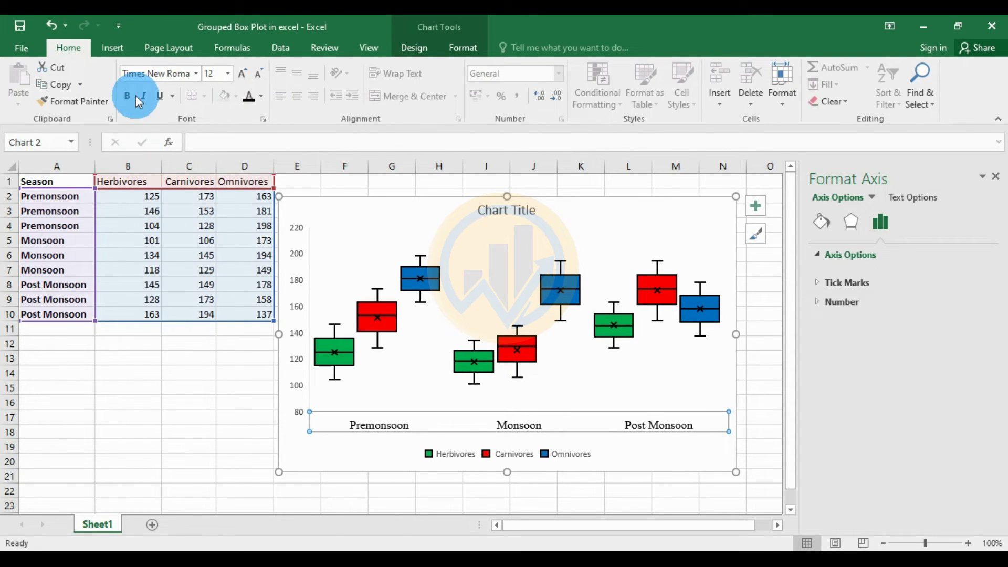
click(126, 95)
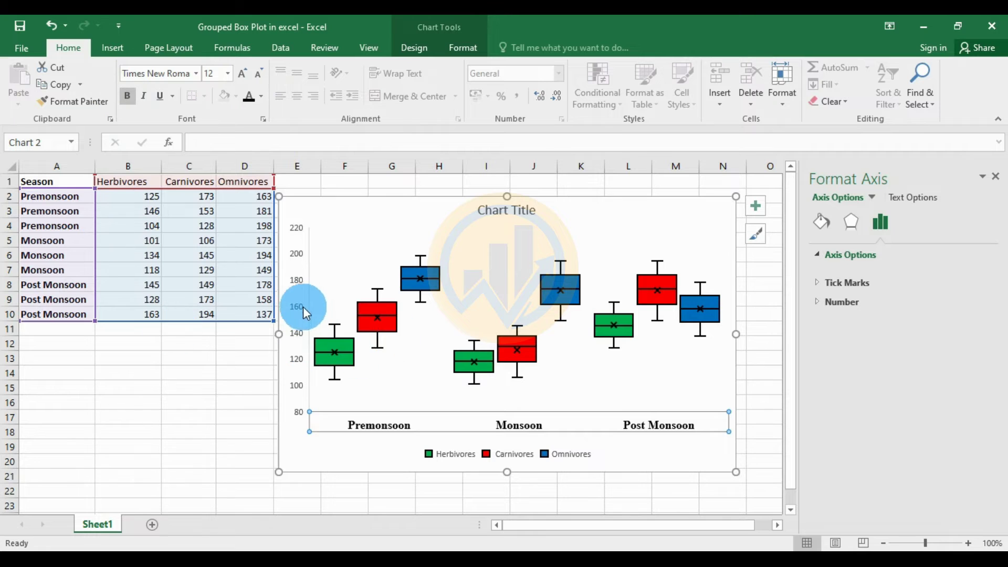
Step: Set the vertical axis numbers to Times New Roman 12 pt, leaving them unbolded
click(299, 358)
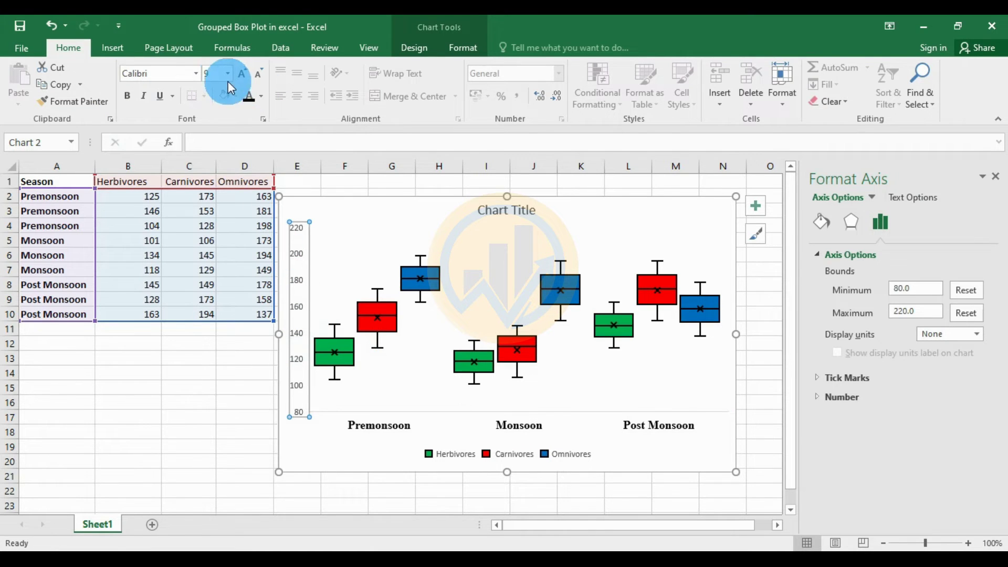
click(195, 73)
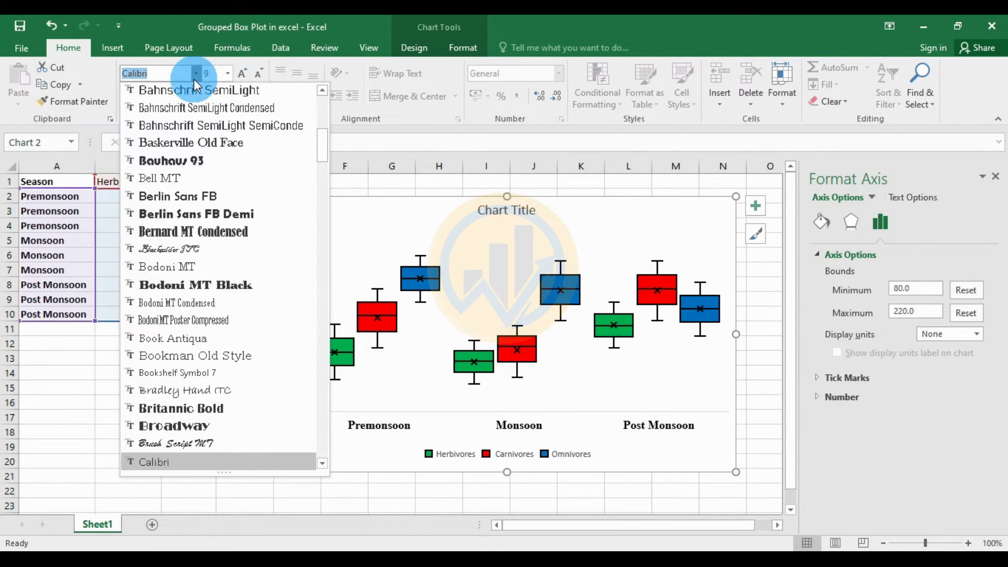
text(Times New Roma)
key(Return)
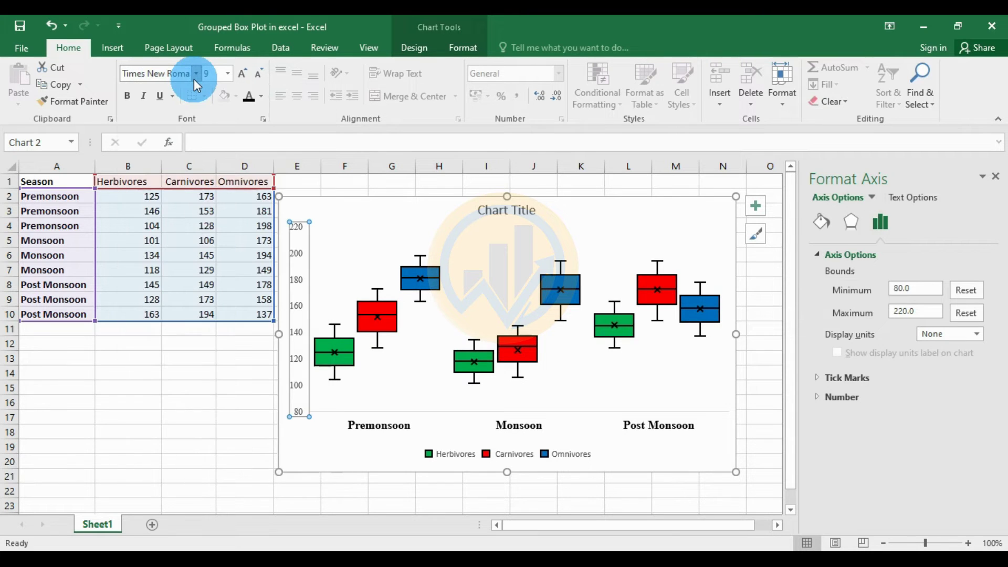
click(227, 73)
click(211, 162)
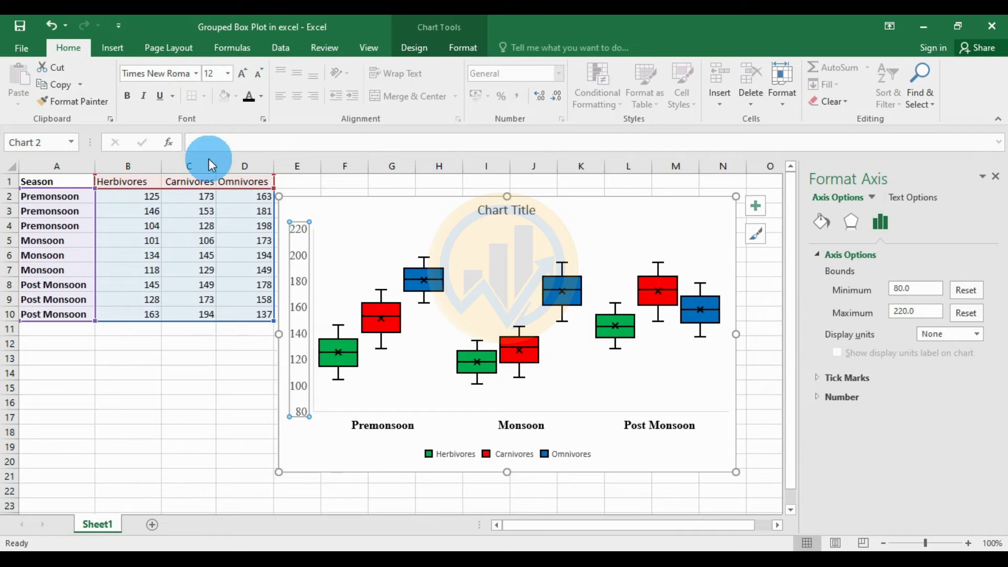
click(126, 97)
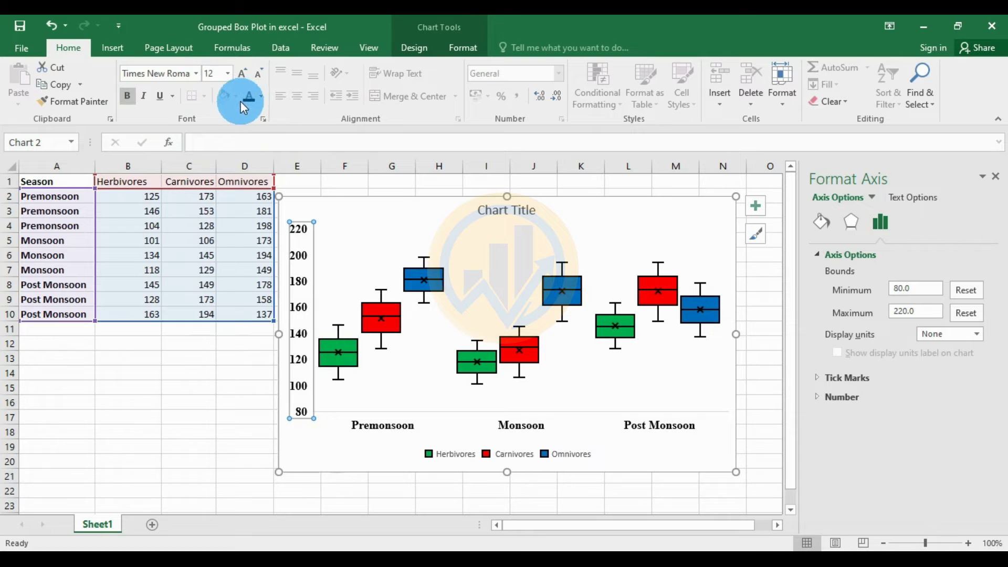
click(127, 96)
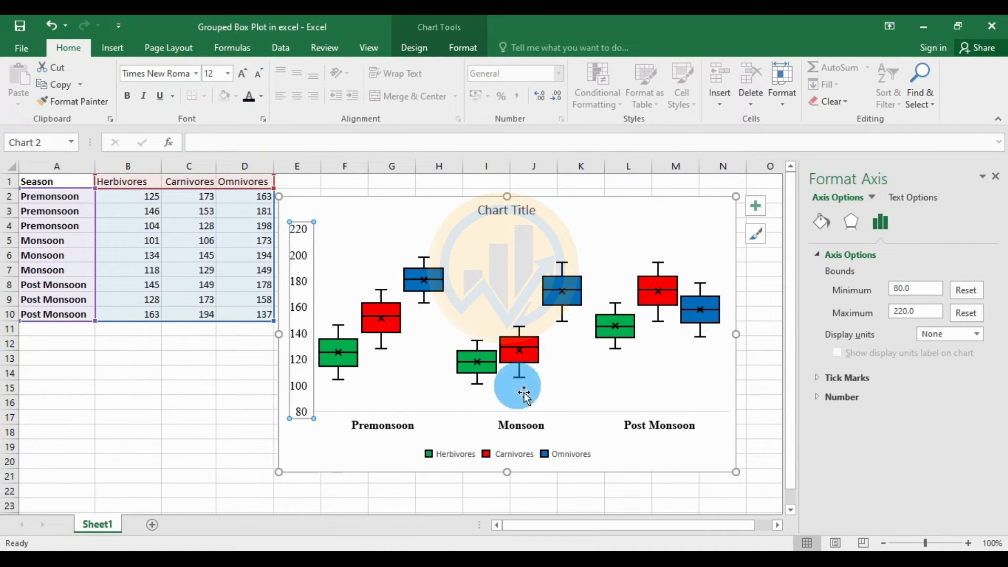
click(517, 463)
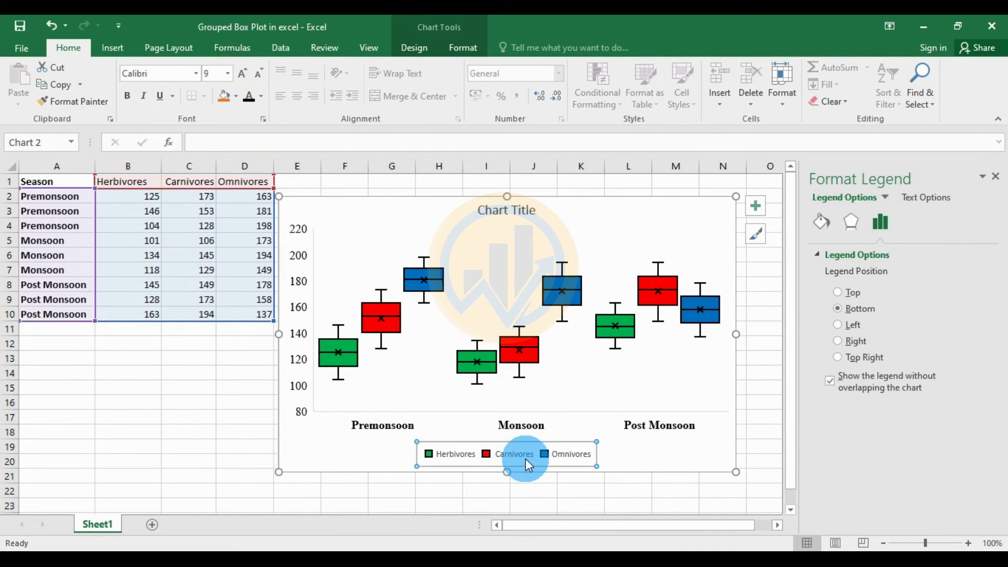
Step: Style the legend entries in 12 pt Times New Roman, black and bold
click(195, 73)
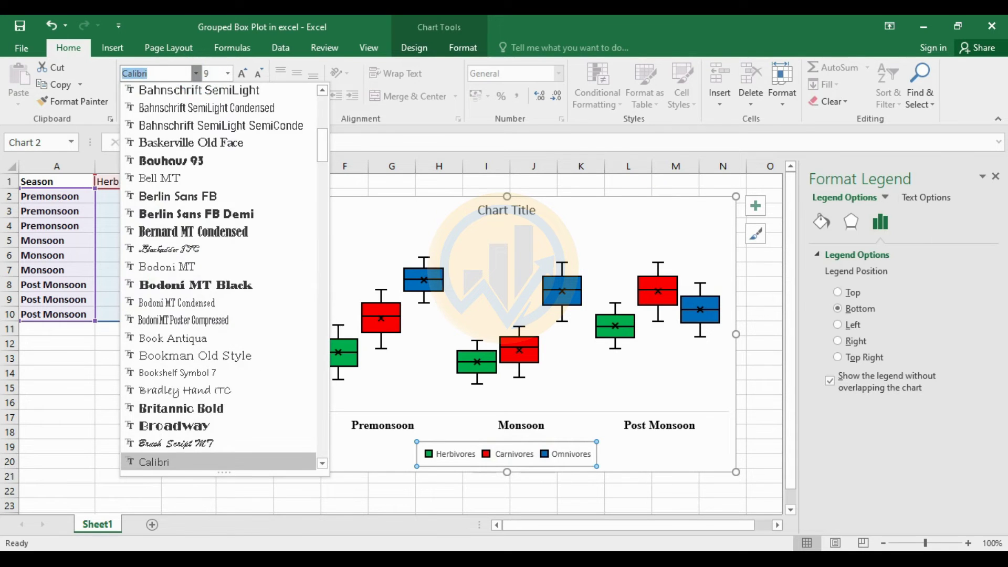
text(Times New Roma)
key(Return)
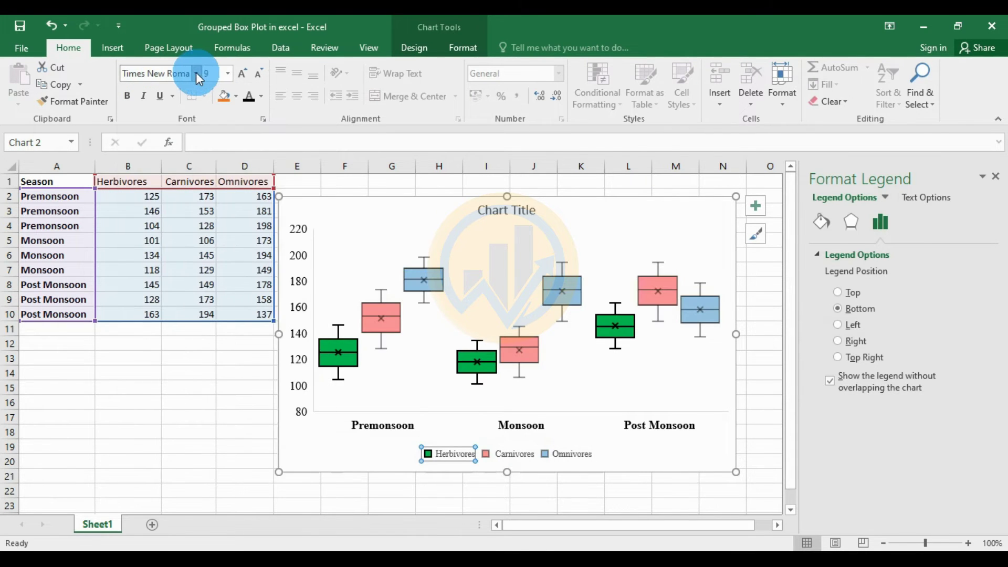
click(229, 74)
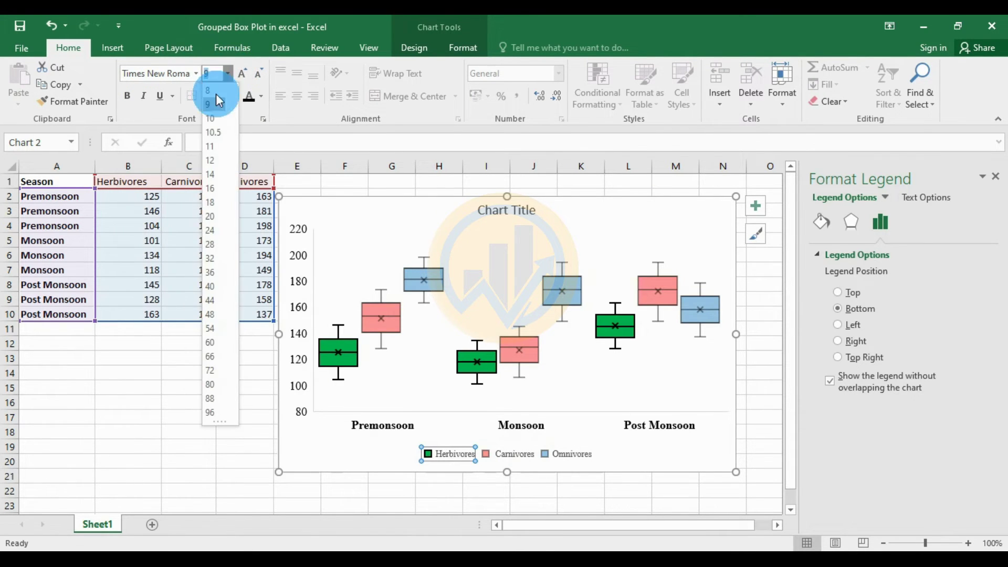
click(210, 178)
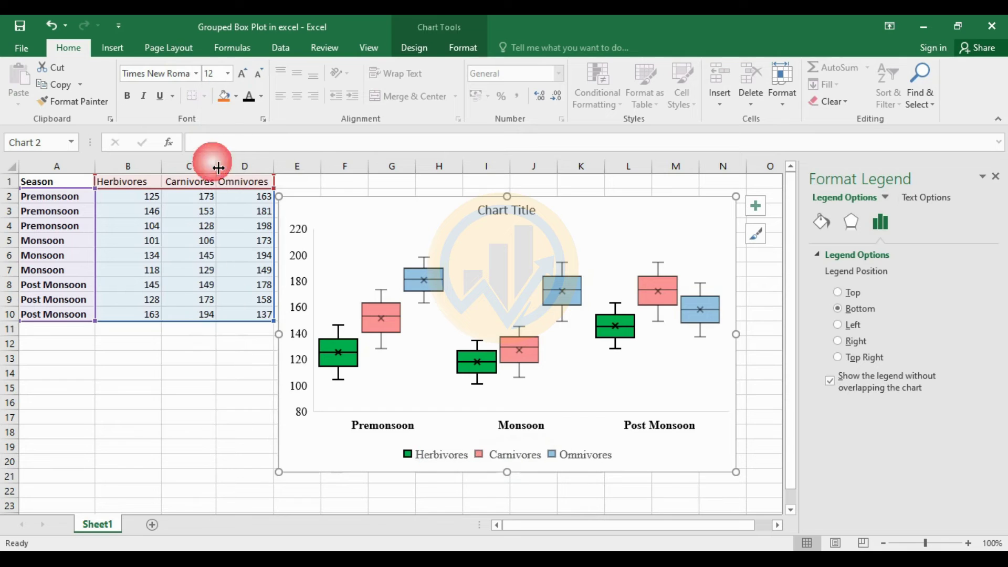
click(248, 96)
click(127, 105)
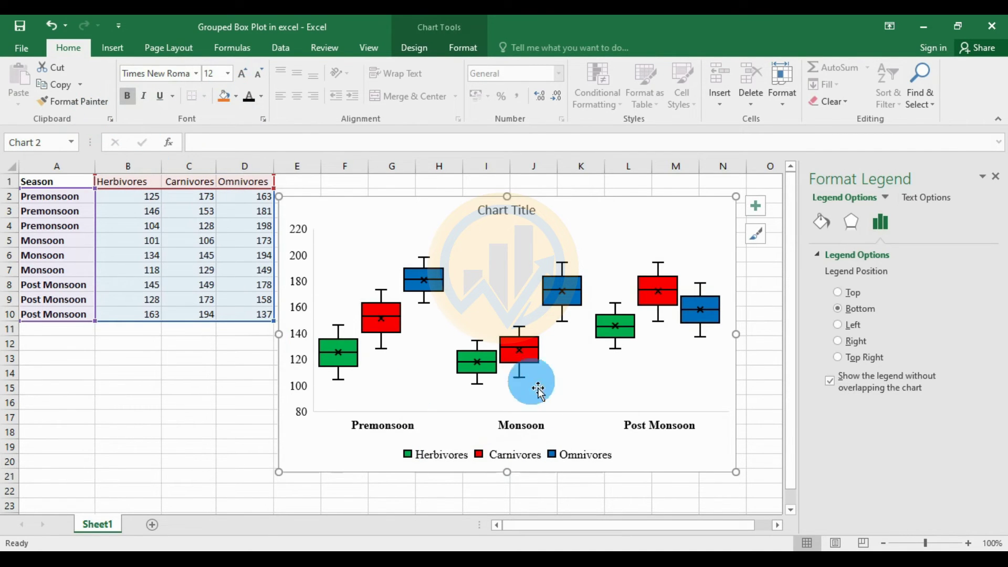
click(757, 417)
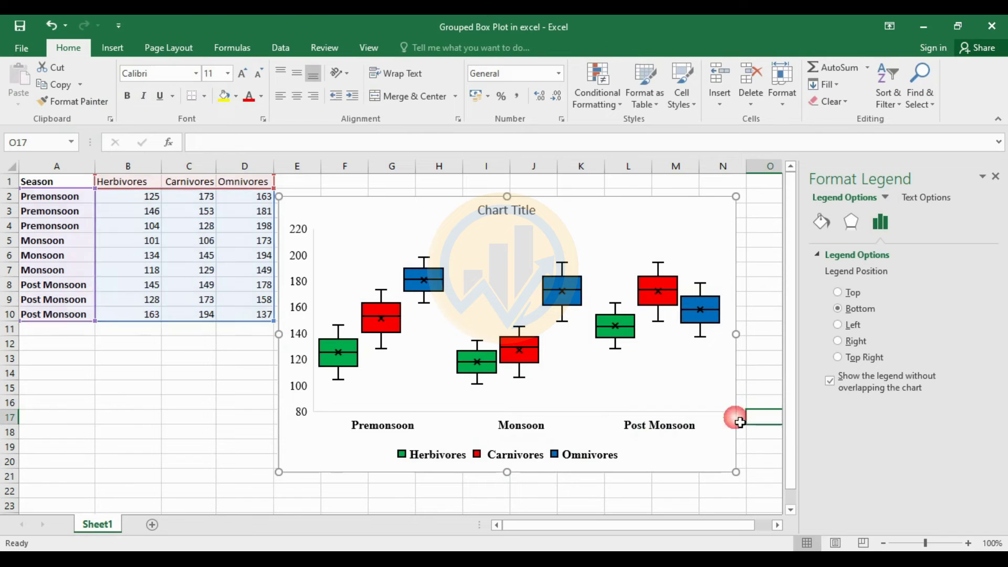
click(714, 418)
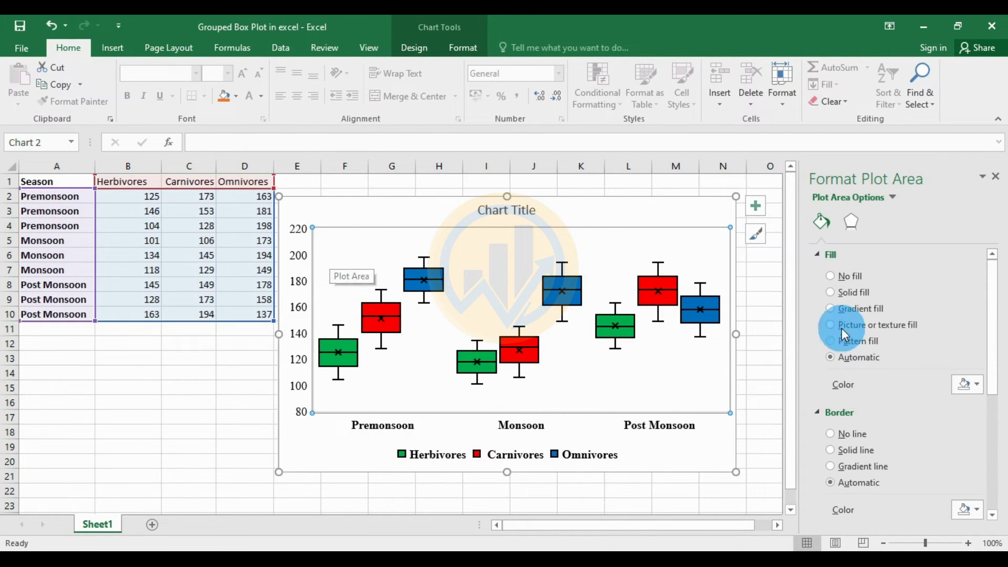
Step: Give the plot area a solid black border 1.5 pt wide
scroll(867, 444, down, 3)
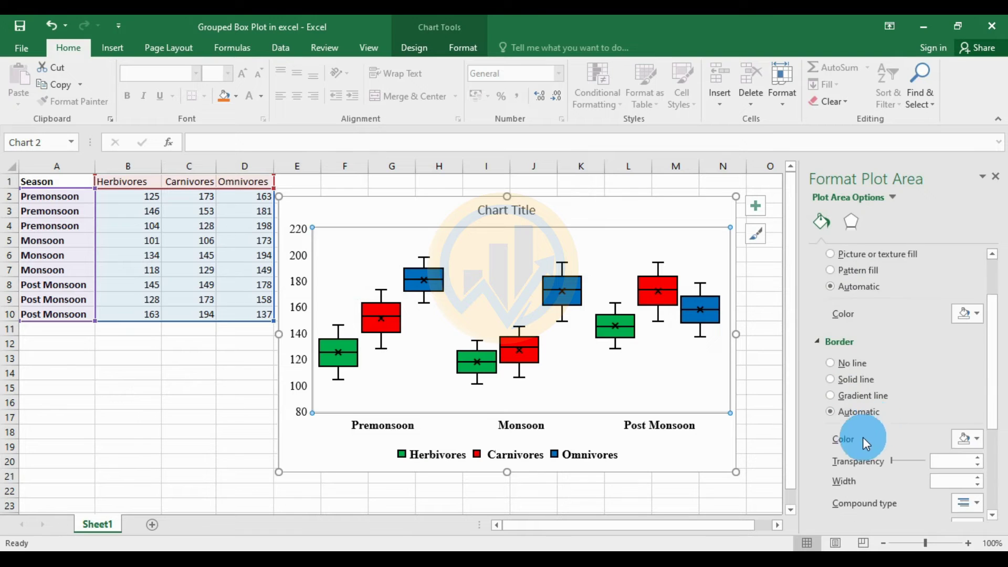
click(971, 439)
click(898, 326)
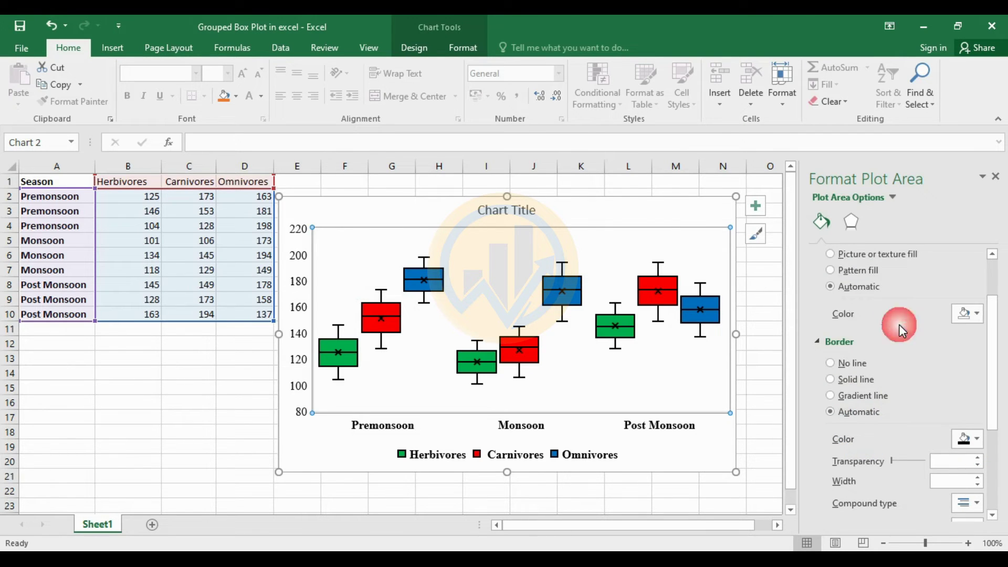
click(978, 479)
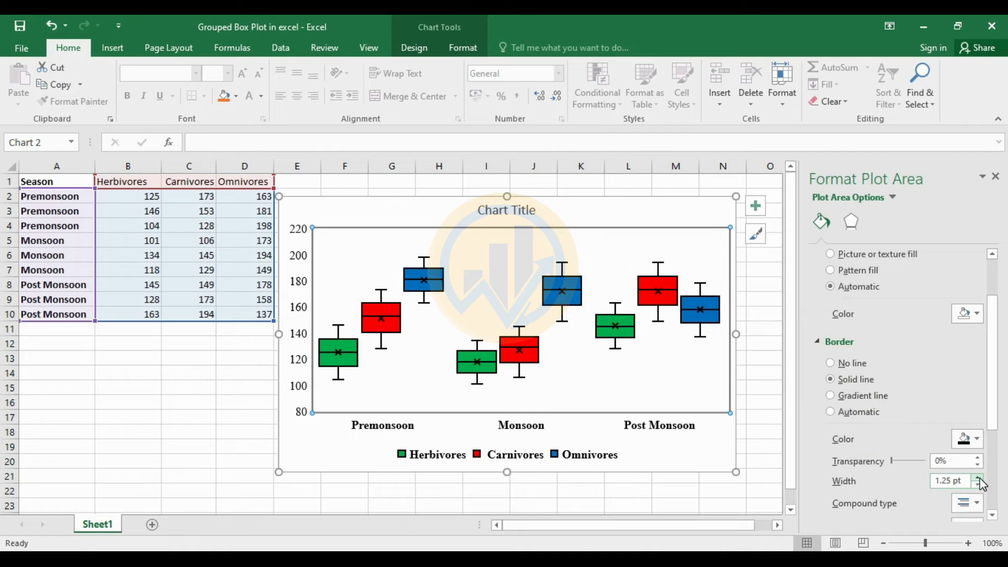
click(979, 479)
click(763, 358)
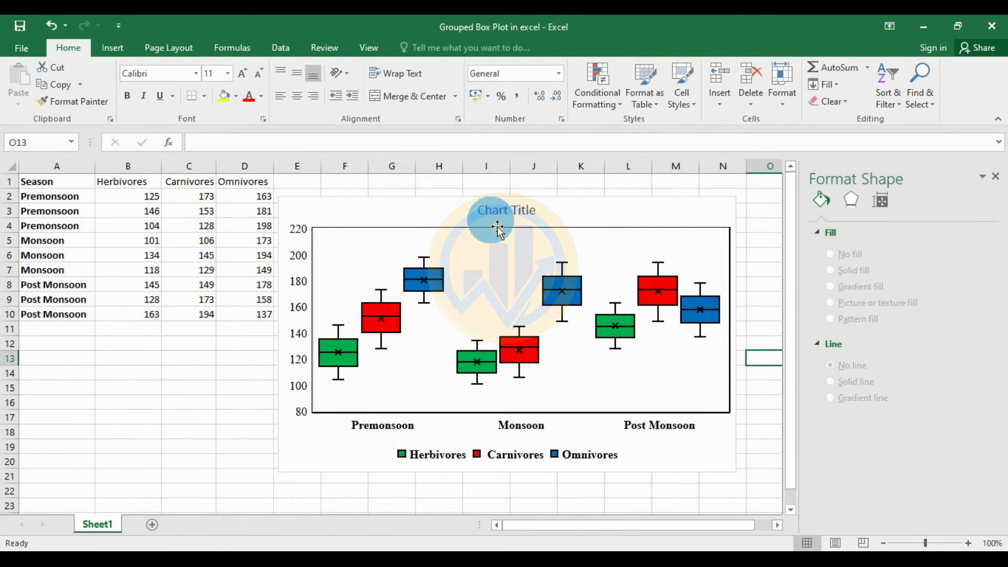
click(501, 210)
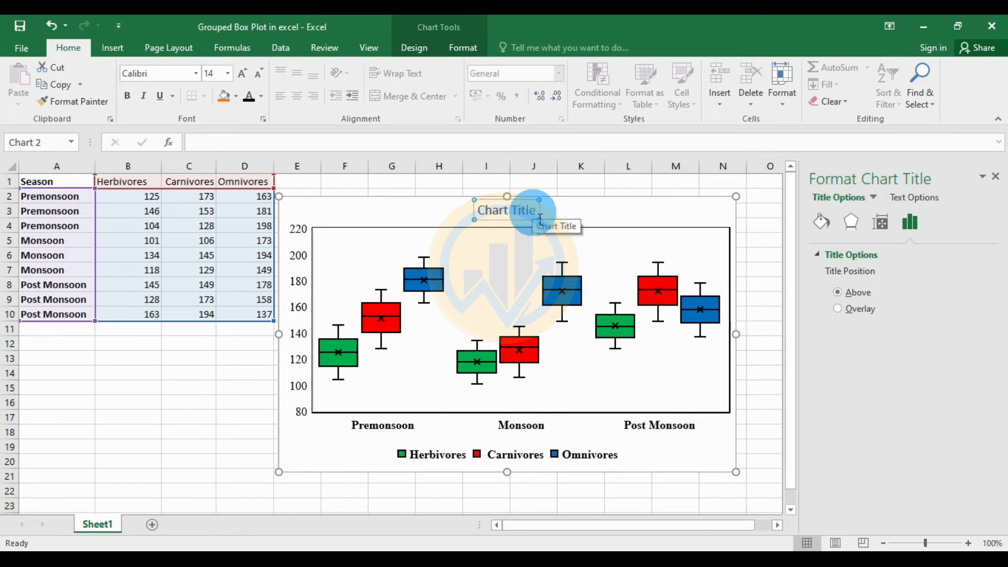
Step: Replace the placeholder chart title with 'Grouped Box Plot in Excel', fixing a typo
triple_click(507, 210)
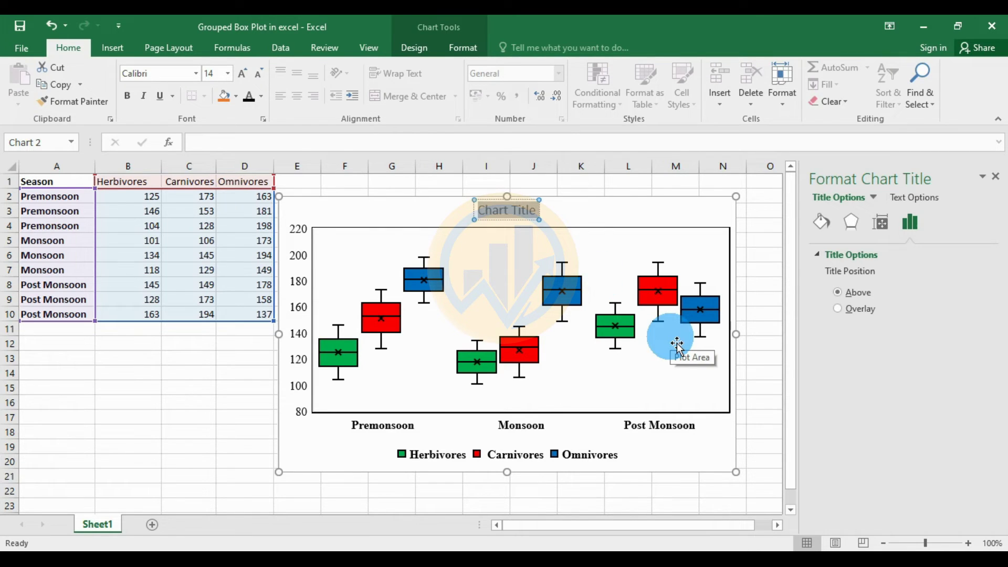
text(Grouped)
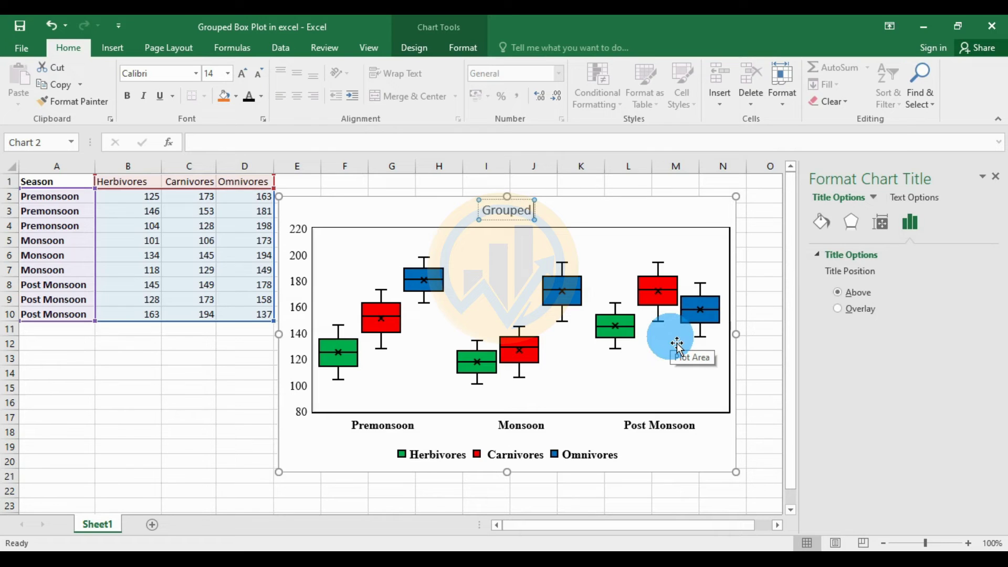
text( Box P)
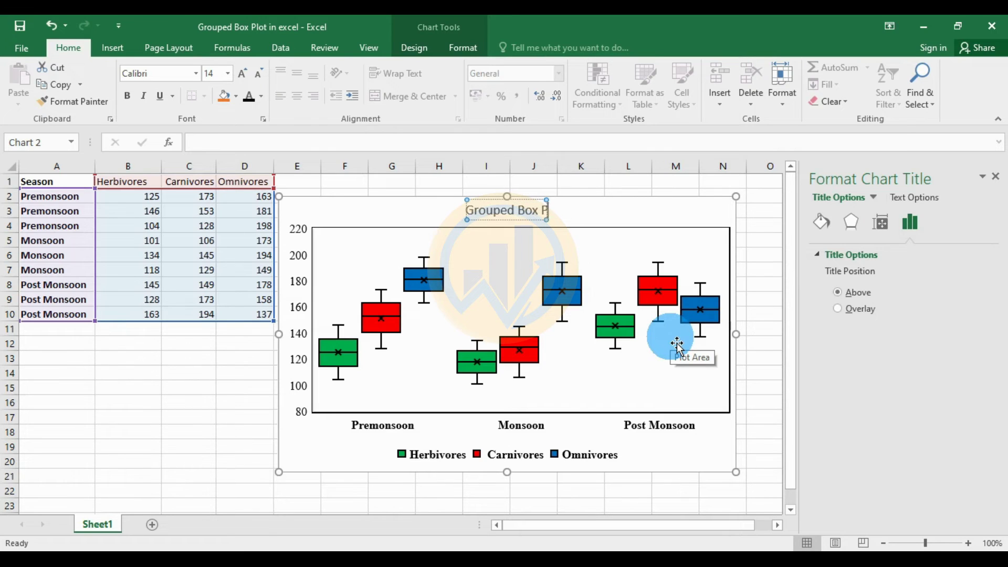
text(l)
key(BackSpace)
text(lot i)
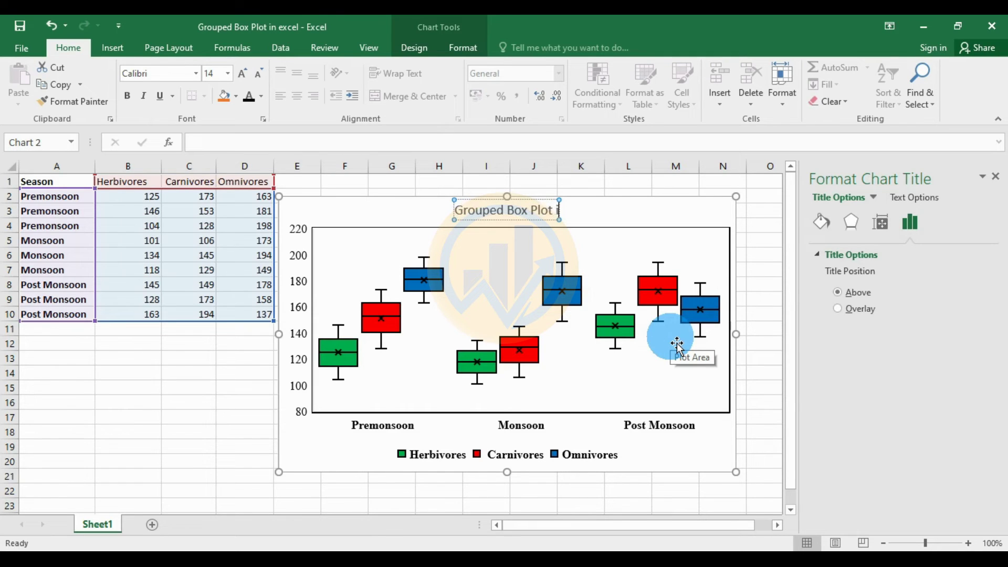
text(n Exc)
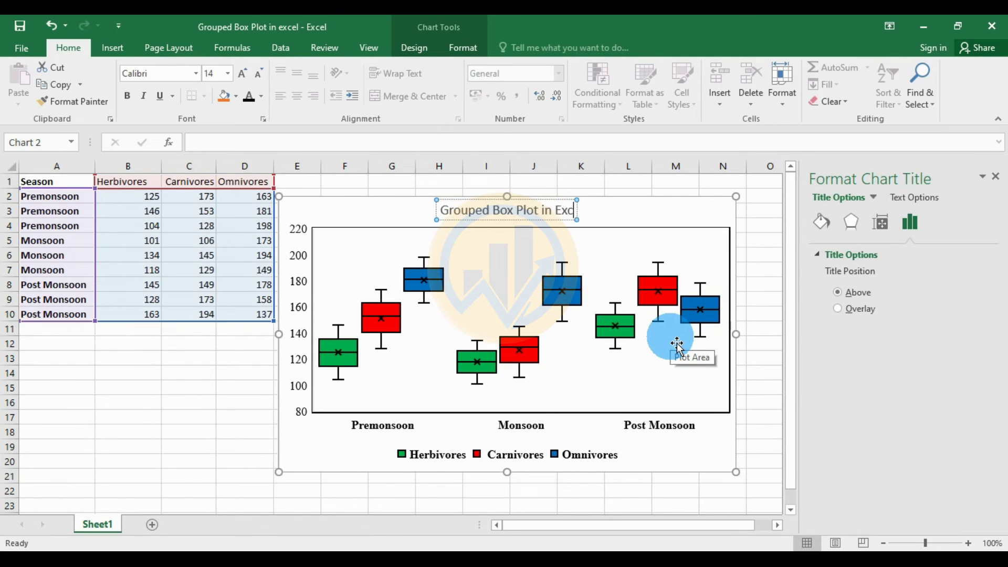
text(el)
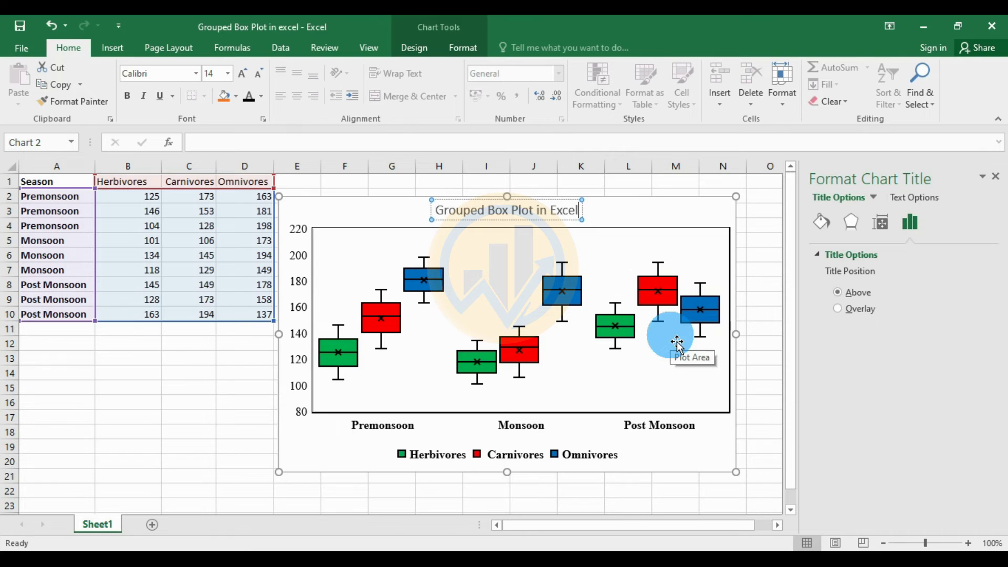
key(shift+Left)
key(shift+Left)
key(shift+Left)
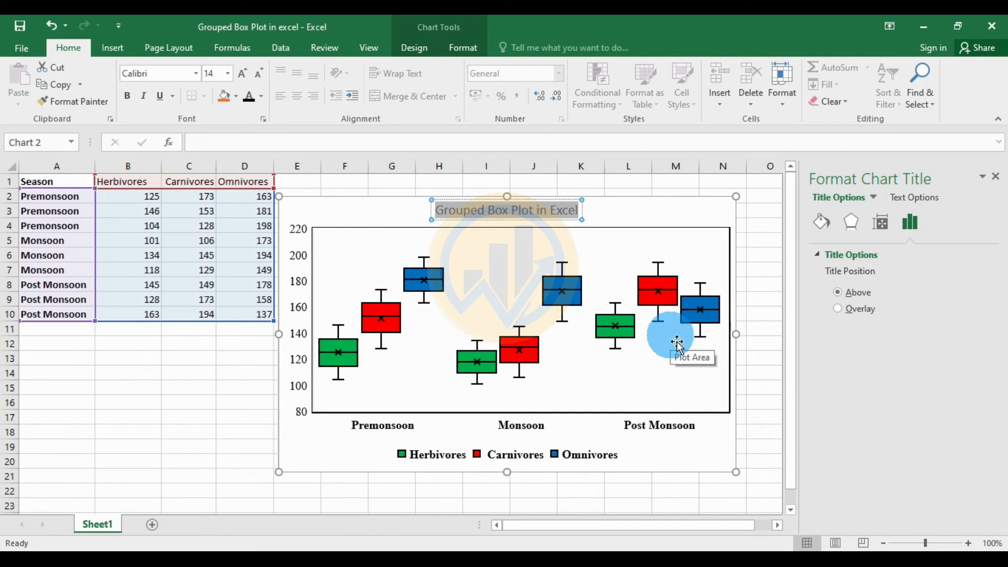
click(196, 73)
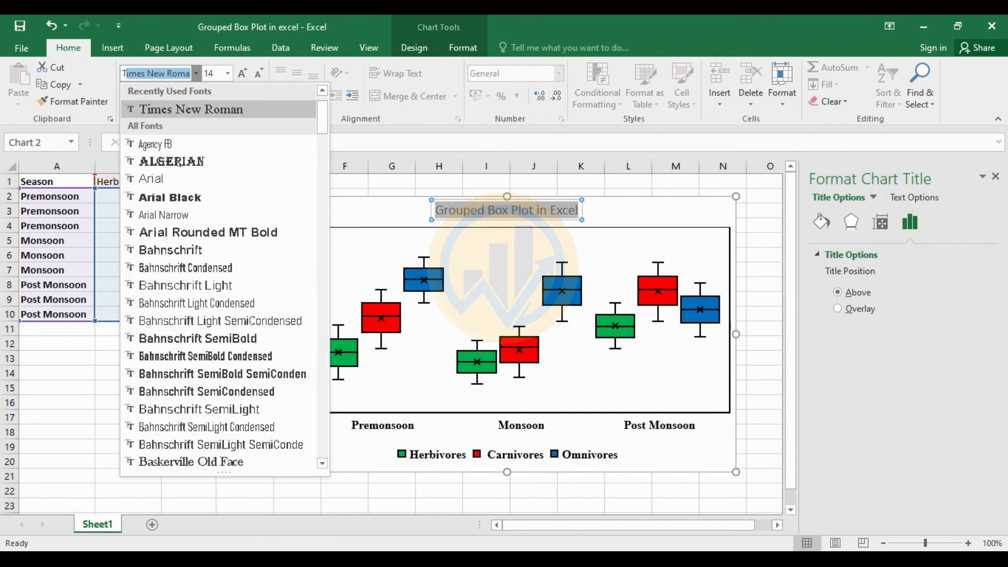
Step: Set the 'Grouped Box Plot in Excel' title to bold Times New Roman
text(im)
key(Return)
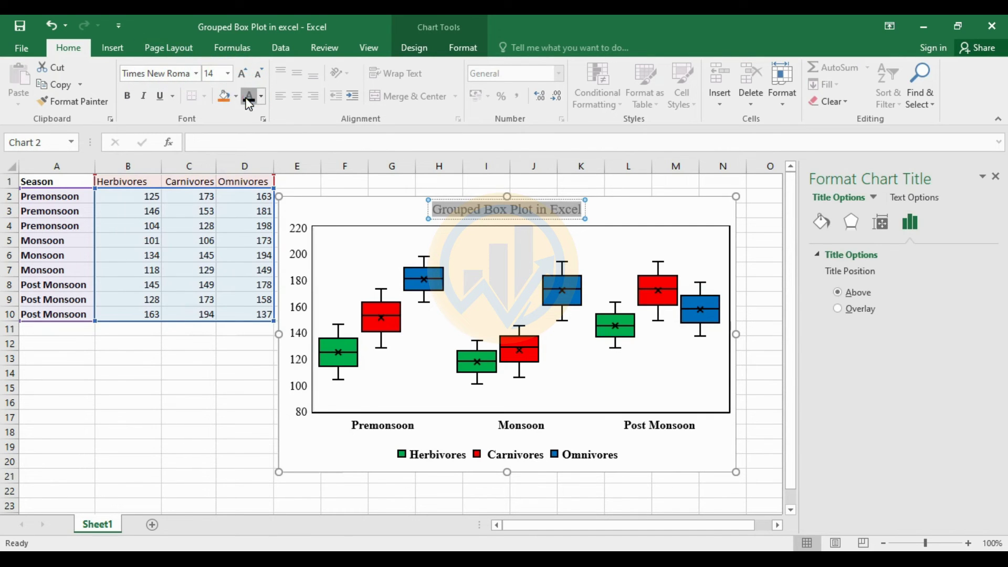
click(127, 96)
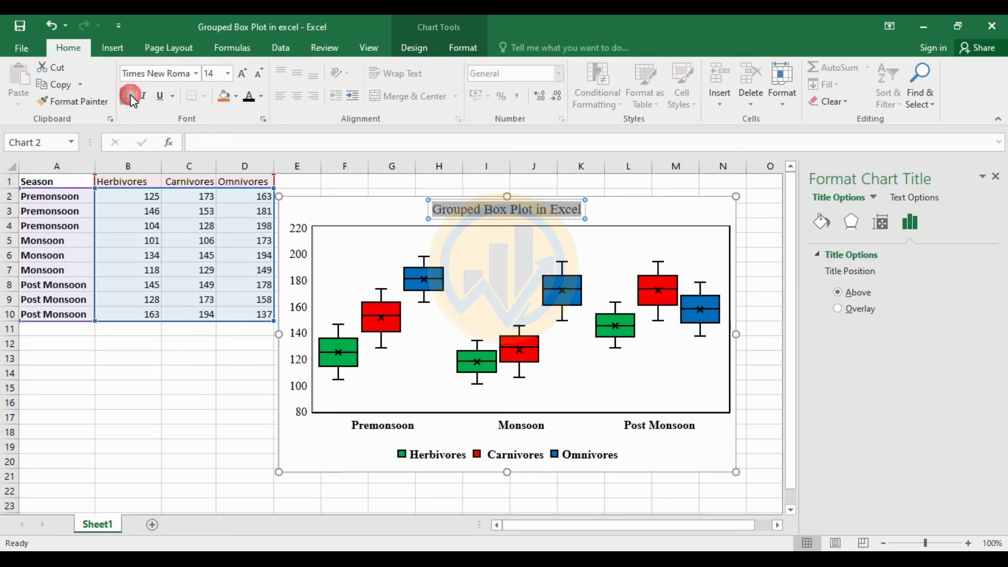
click(764, 270)
click(761, 347)
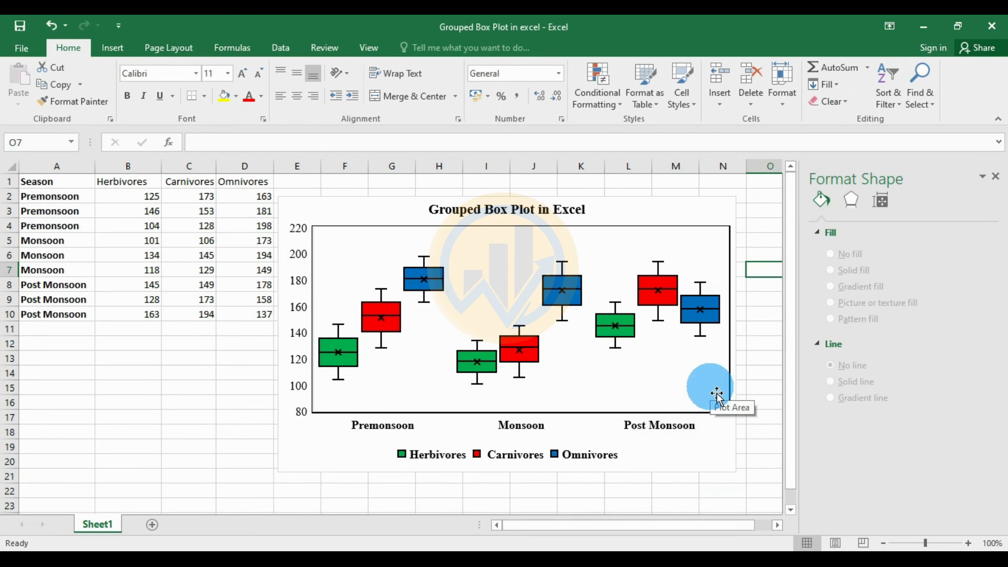
click(210, 418)
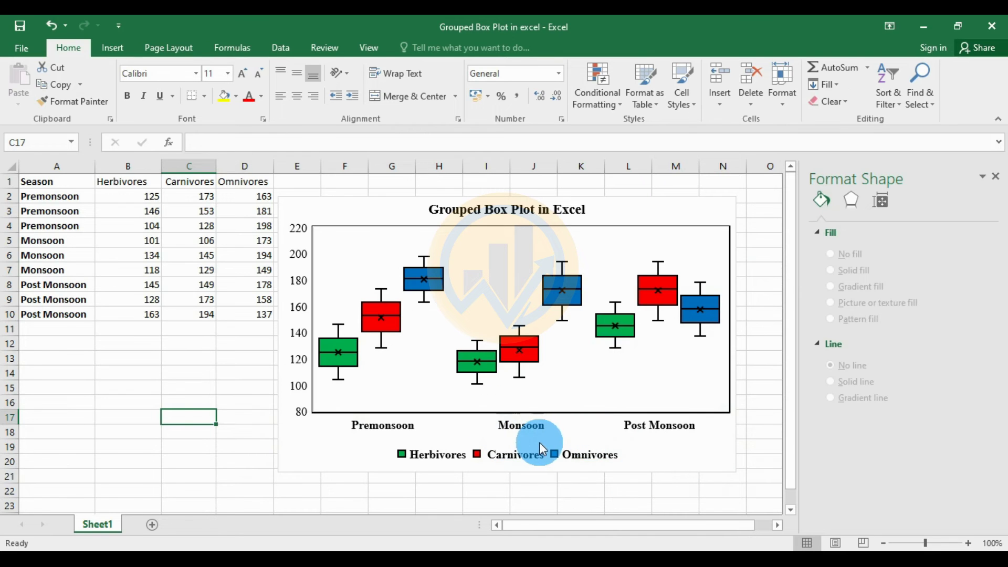
click(307, 275)
Step: Set the vertical value axis line to No line in Format Axis
click(304, 264)
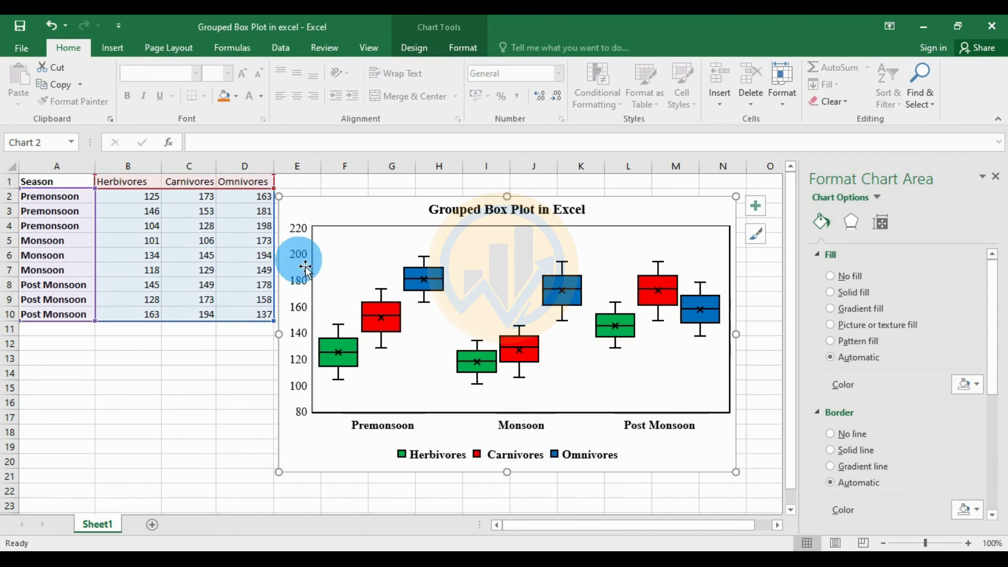
click(302, 258)
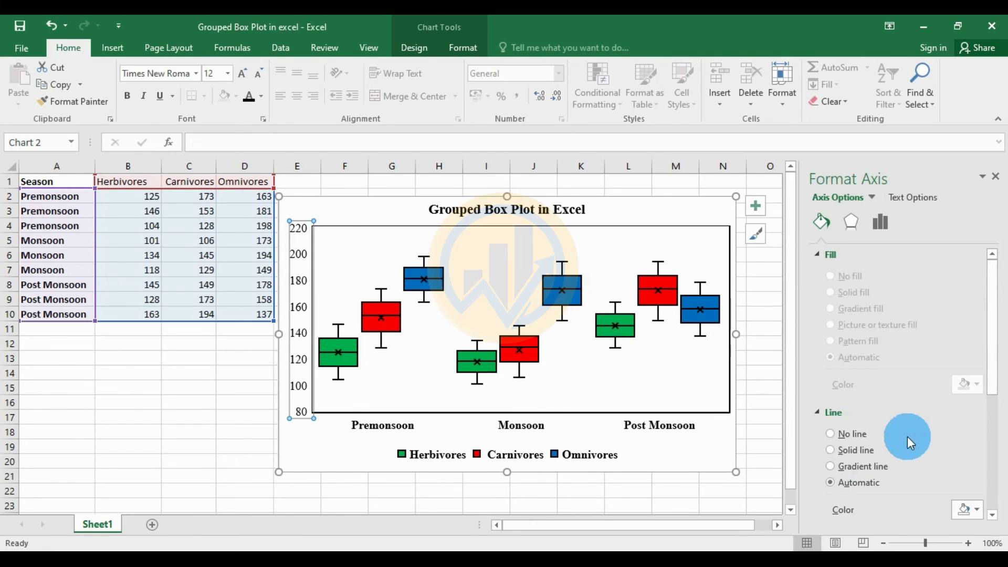
scroll(913, 452, down, 3)
click(849, 381)
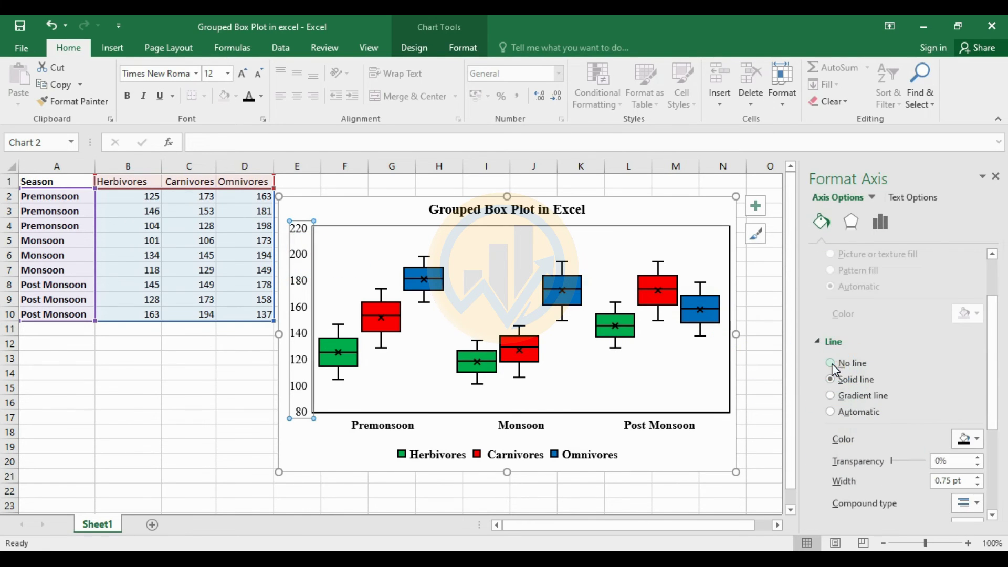
click(678, 432)
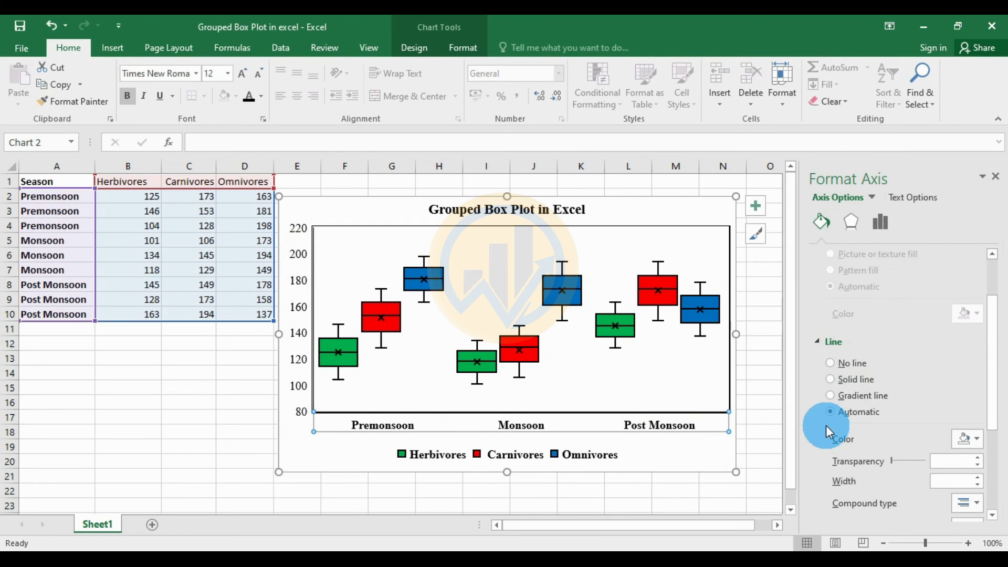
click(305, 266)
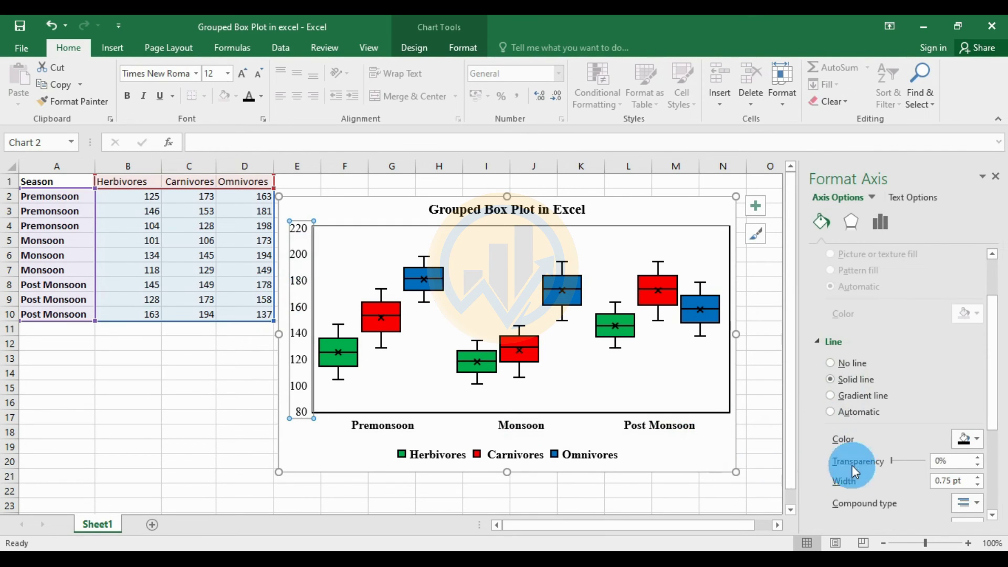
click(834, 365)
click(771, 365)
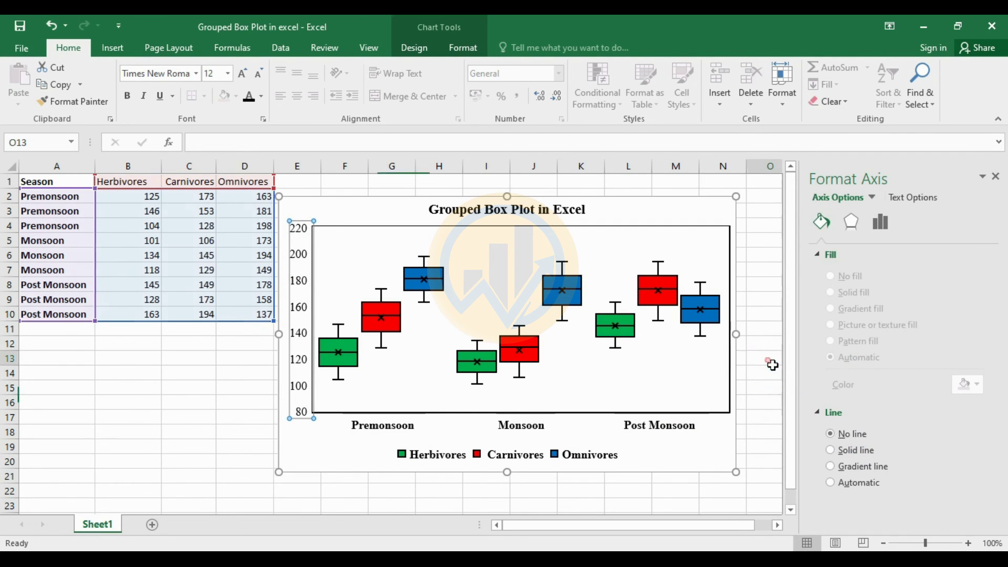
click(486, 425)
Step: Set the horizontal season axis line to No line in Format Axis
click(405, 426)
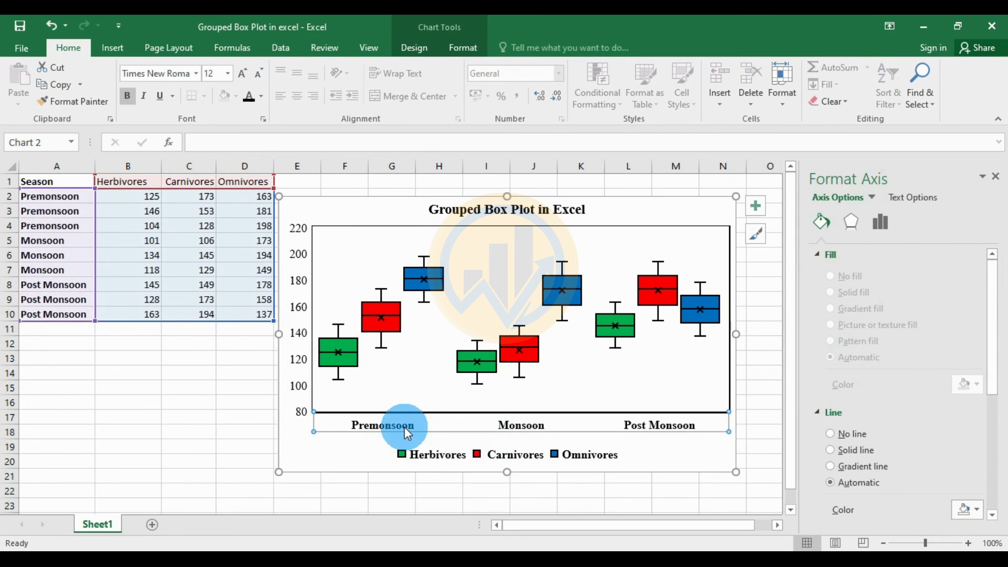
click(831, 450)
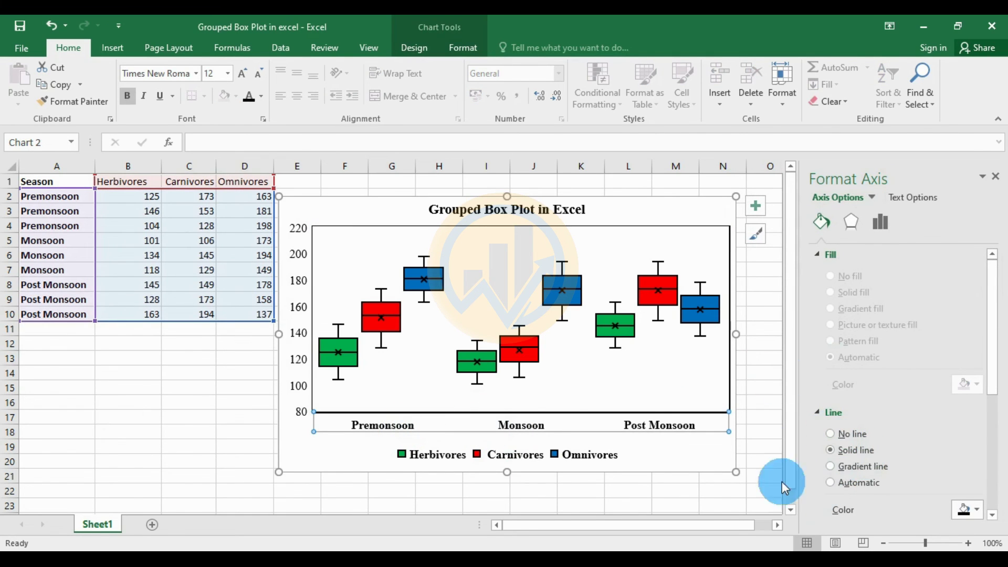
click(766, 432)
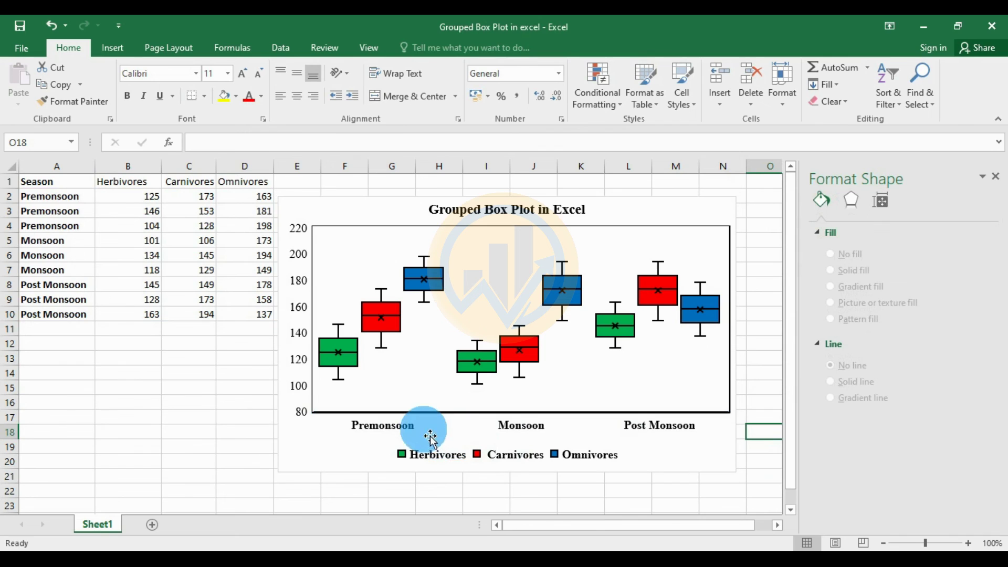
click(407, 420)
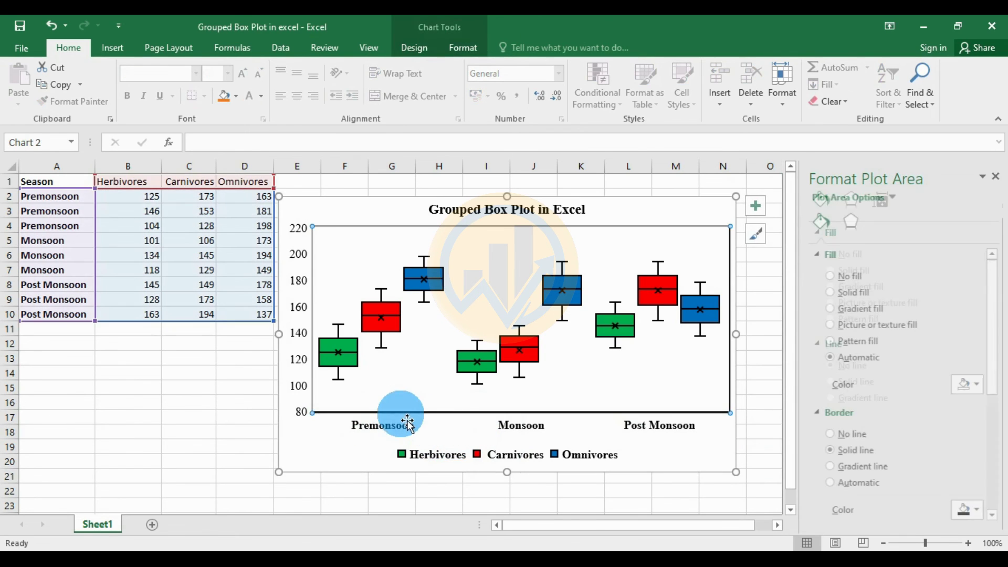
click(667, 424)
click(831, 449)
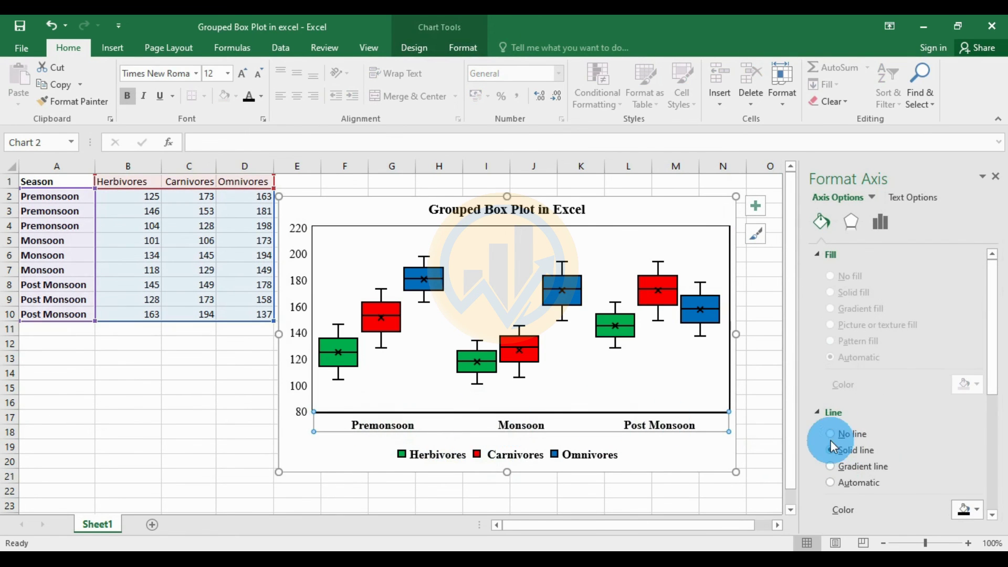
click(780, 376)
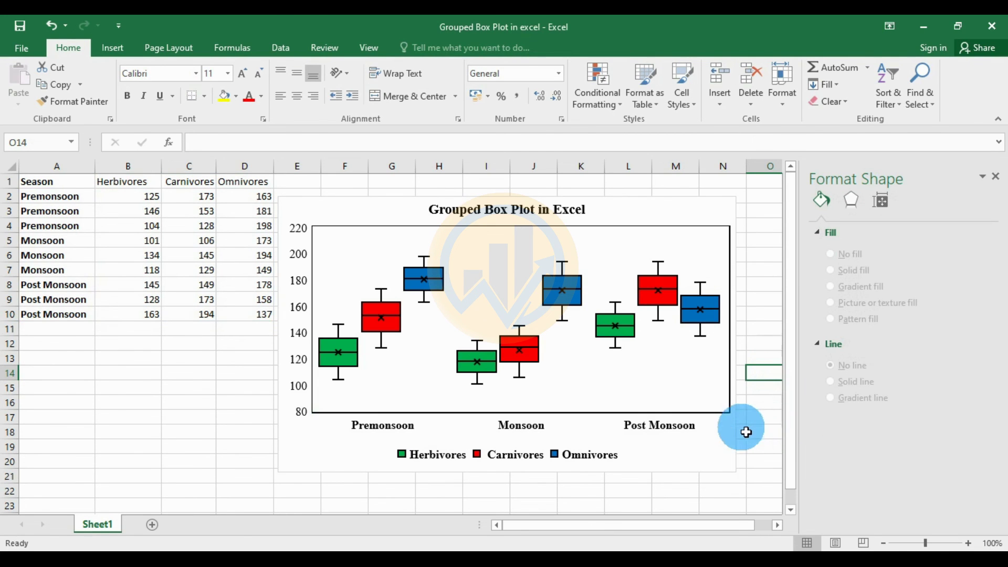
click(356, 425)
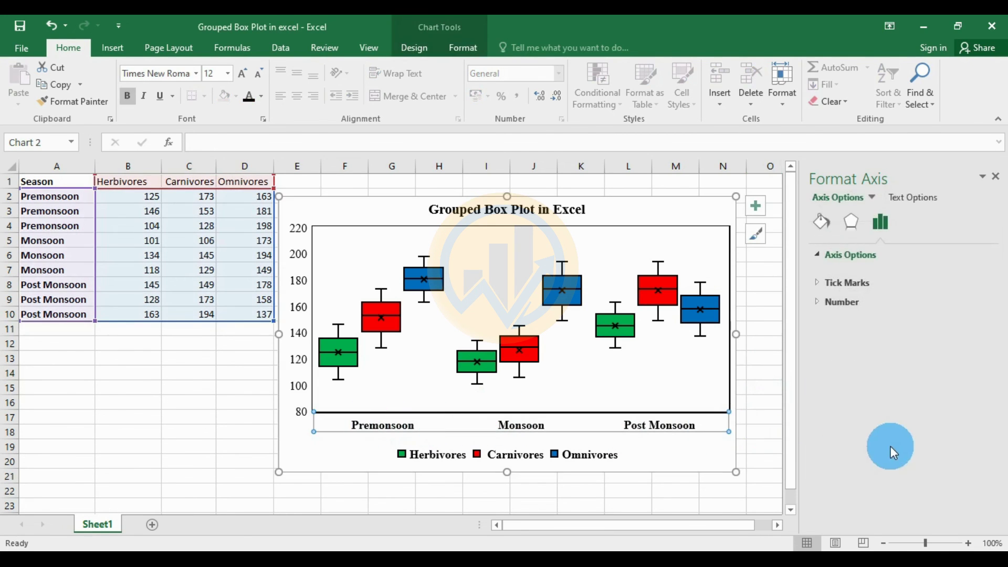
click(830, 228)
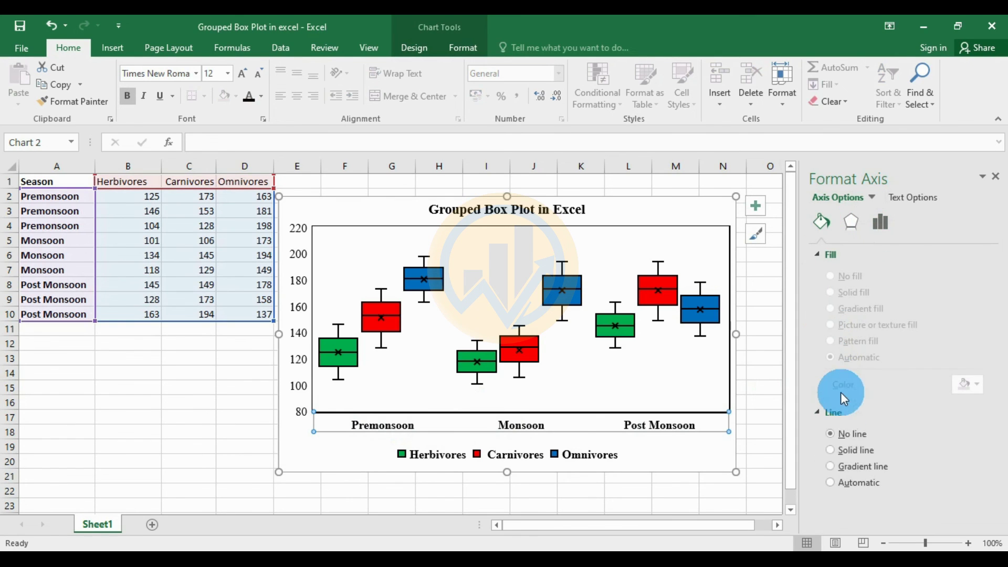
click(774, 405)
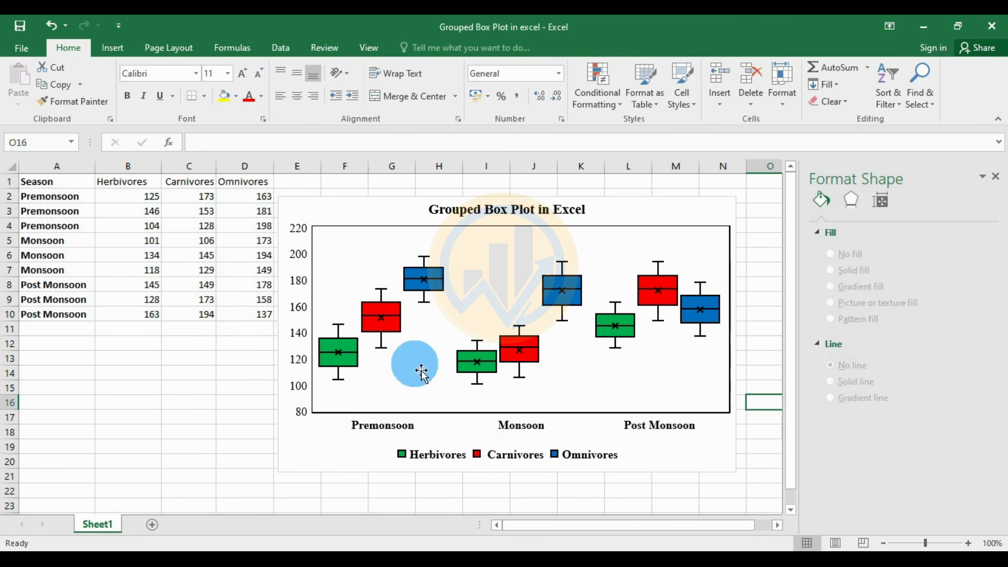